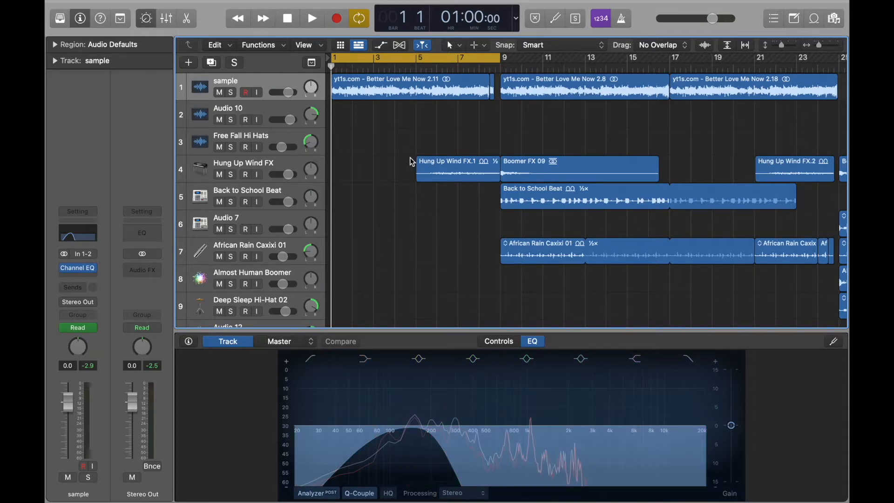
Step: Show the track automation and play the sample's High Cut Freq sweep from bar 1
key(a)
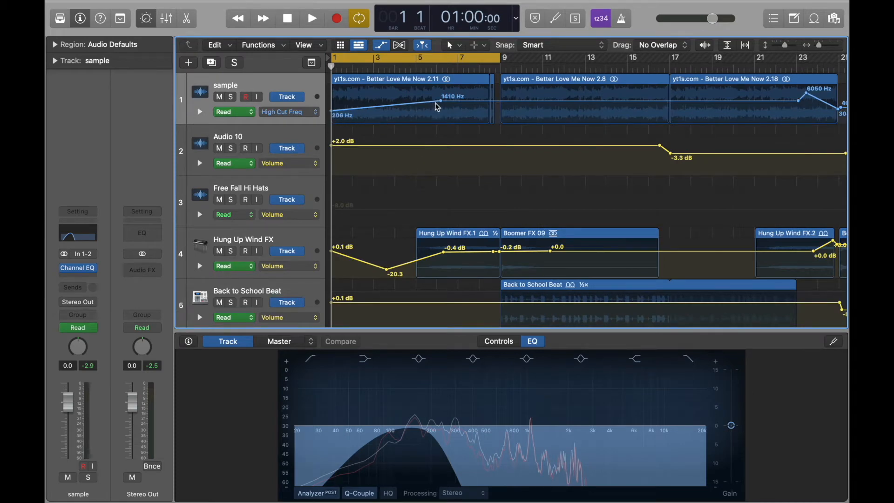
click(312, 20)
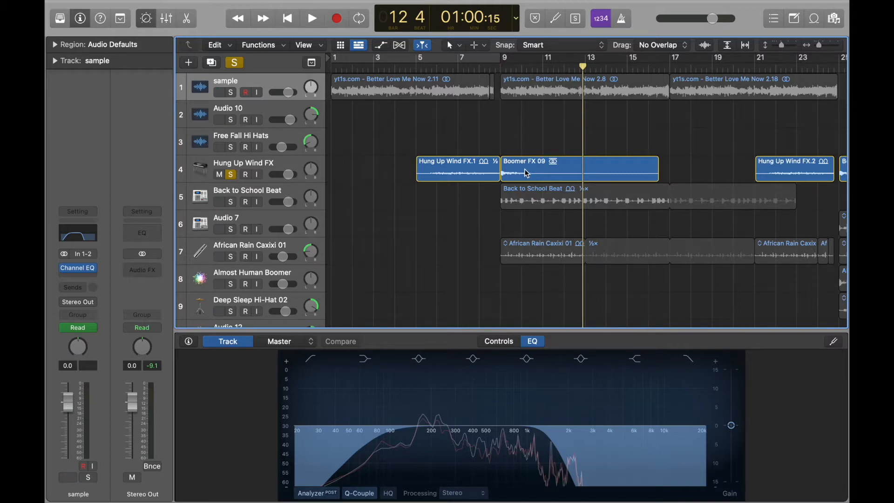
Step: Play the soloed Hung Up Wind FX track from bar 5 into the Boomer FX 09 region
double_click(418, 69)
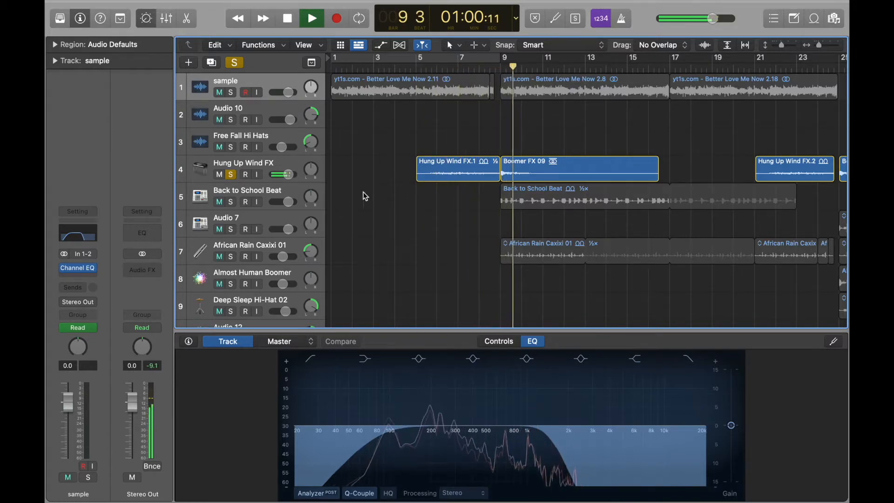
key(space)
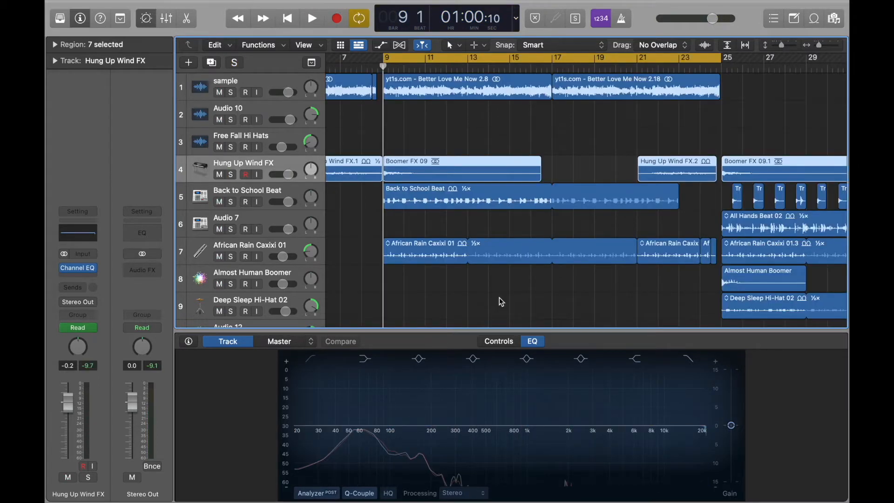
Step: Solo the Back to School Beat and African Rain Caxixi 01 tracks and play them from bar 9
click(287, 194)
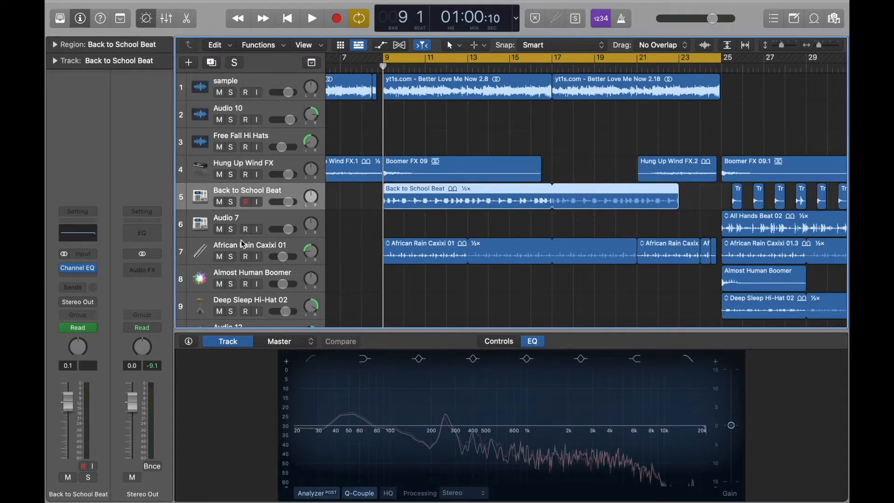
click(272, 248)
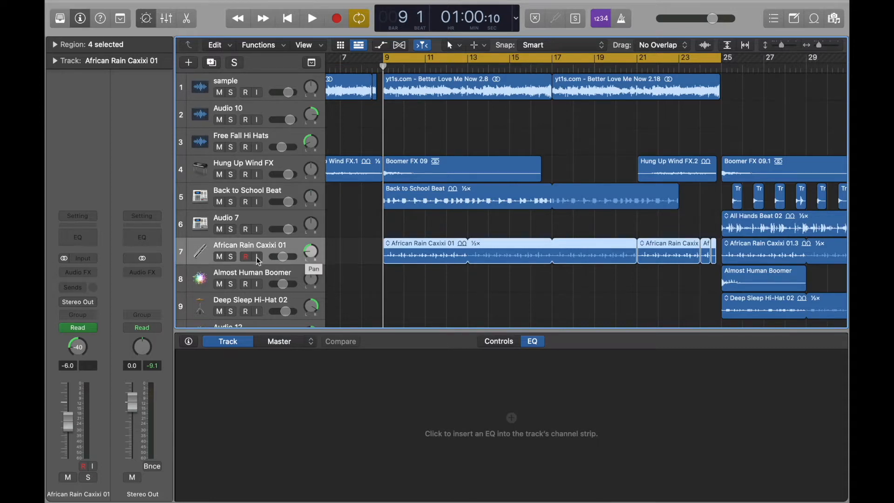
click(232, 256)
click(234, 201)
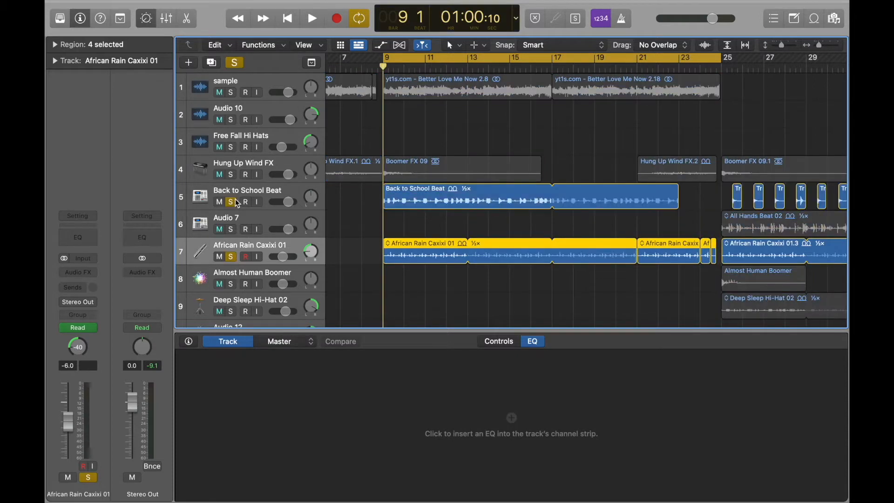
key(space)
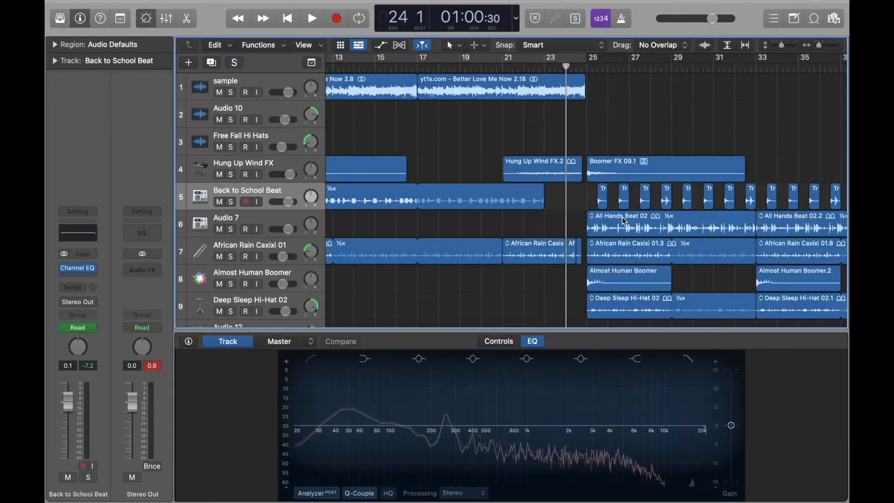
Step: Examine the automation on the sample track and the tracks below it around bar 25, hide it again and resume playback
click(279, 80)
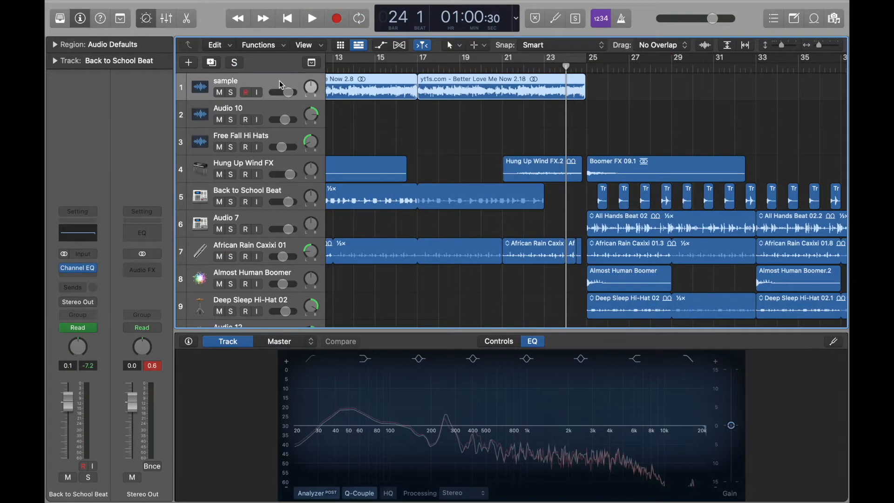
key(a)
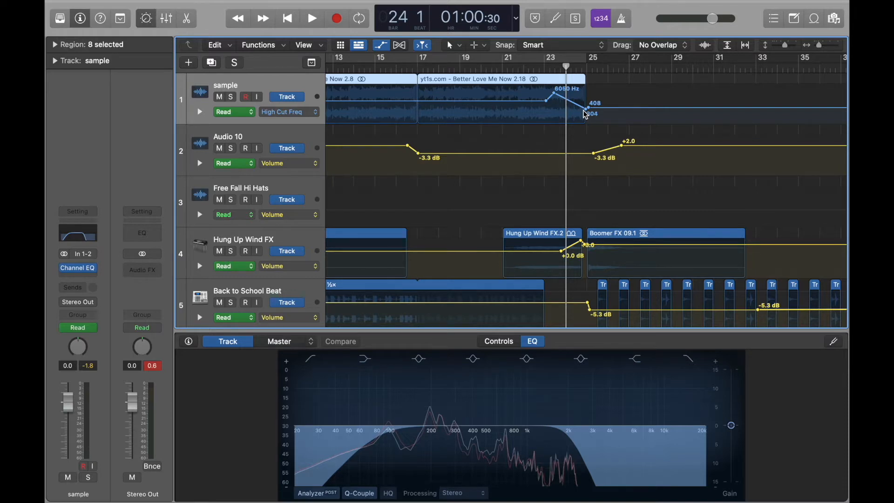
scroll(595, 223, down, 2)
scroll(514, 206, down, 4)
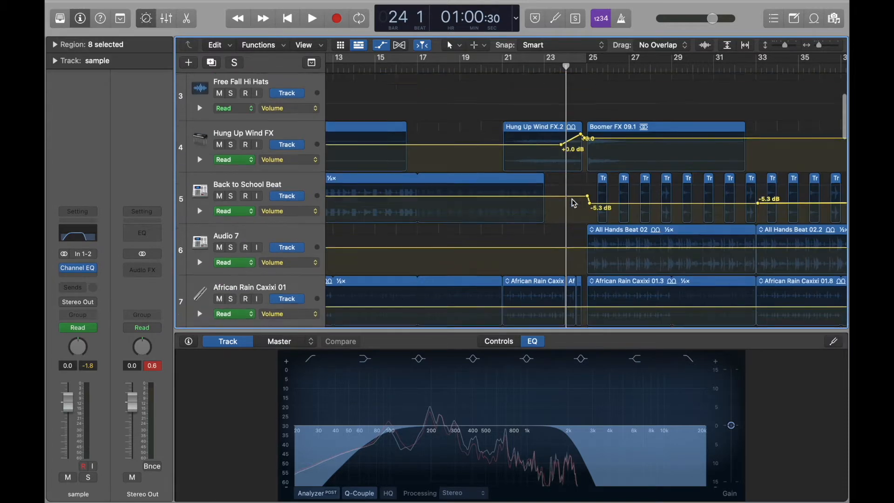
scroll(581, 198, up, 4)
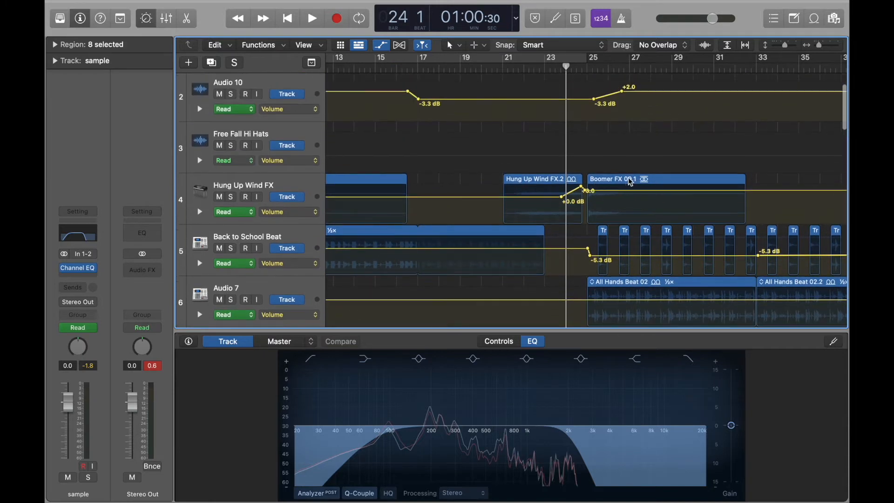
key(a)
scroll(573, 140, up, 1)
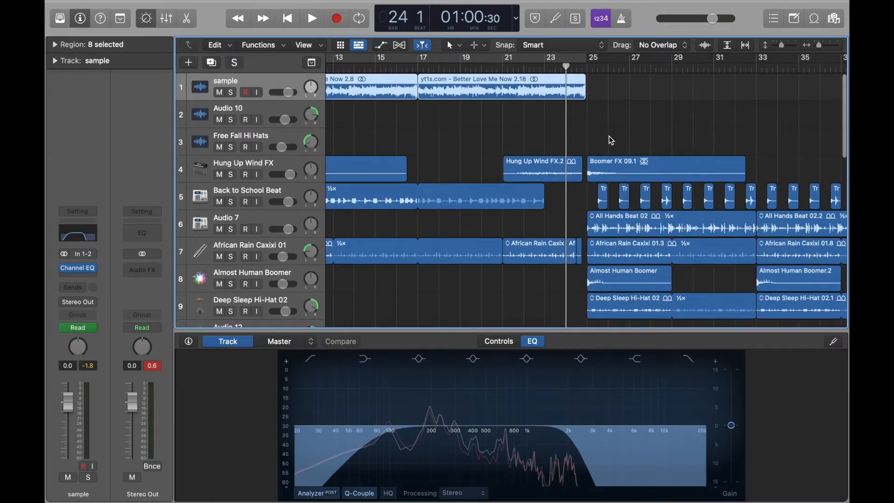
key(space)
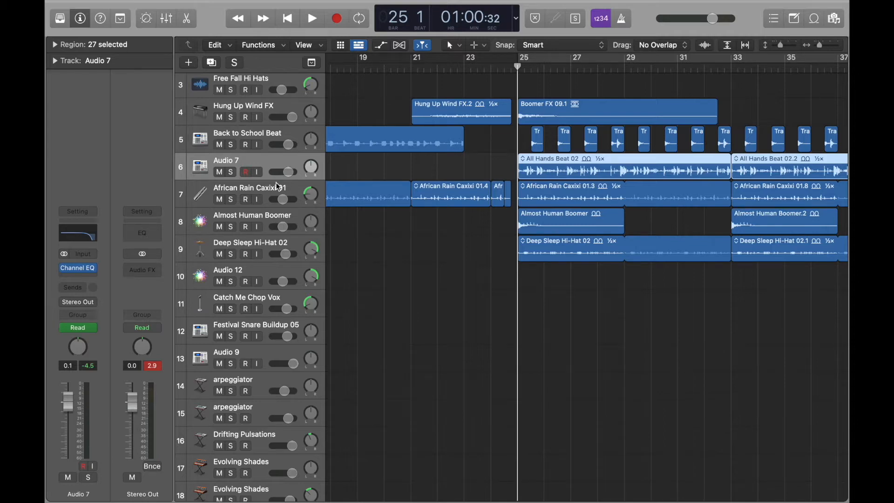
Step: Solo Audio 7, Deep Sleep Hi-Hat 02, African Rain Caxixi 01 and Back to School Beat, and play them from bar 25
click(233, 174)
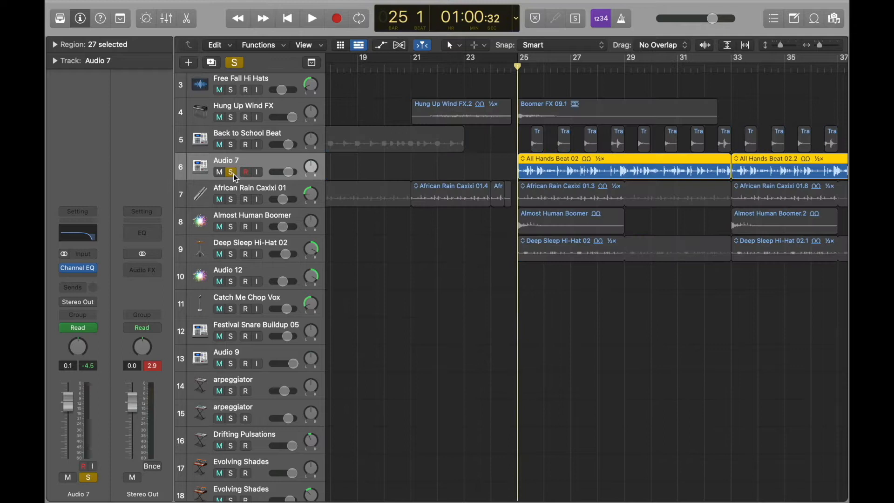
click(232, 255)
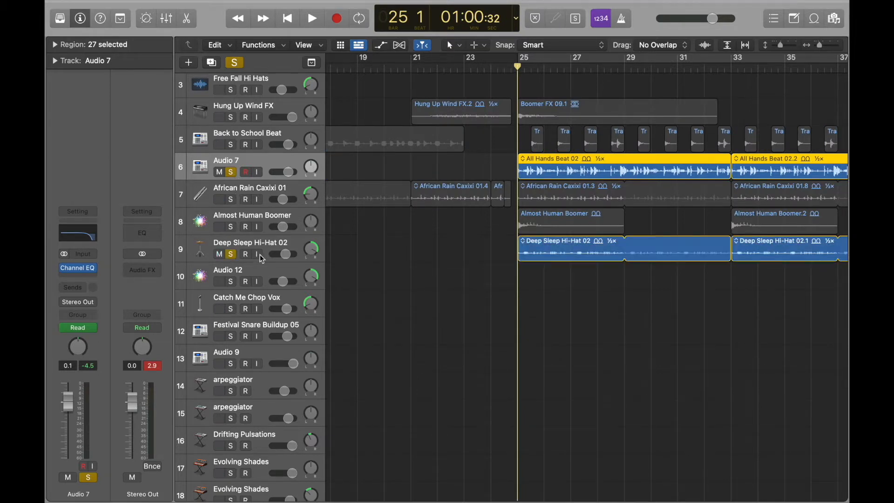
click(232, 200)
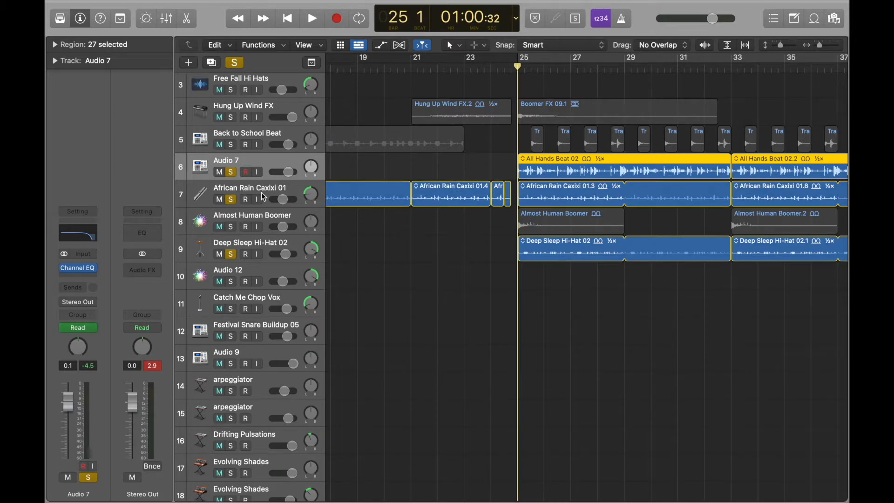
click(231, 145)
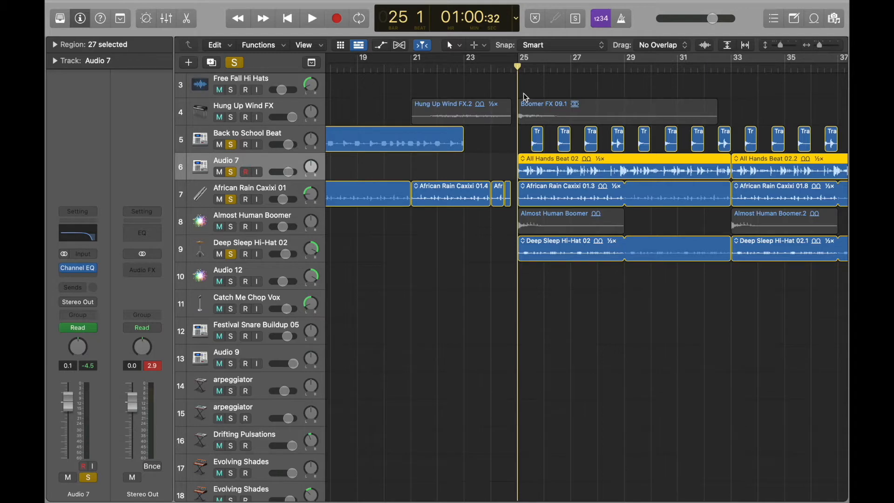
key(space)
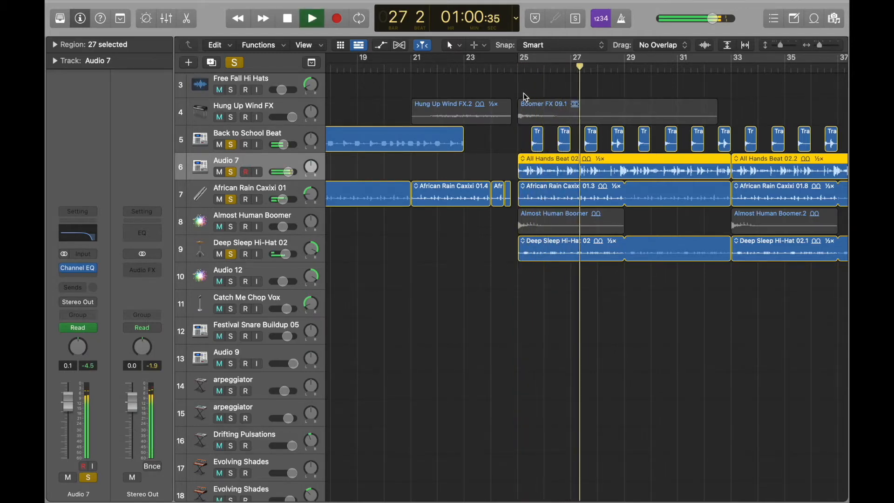
key(space)
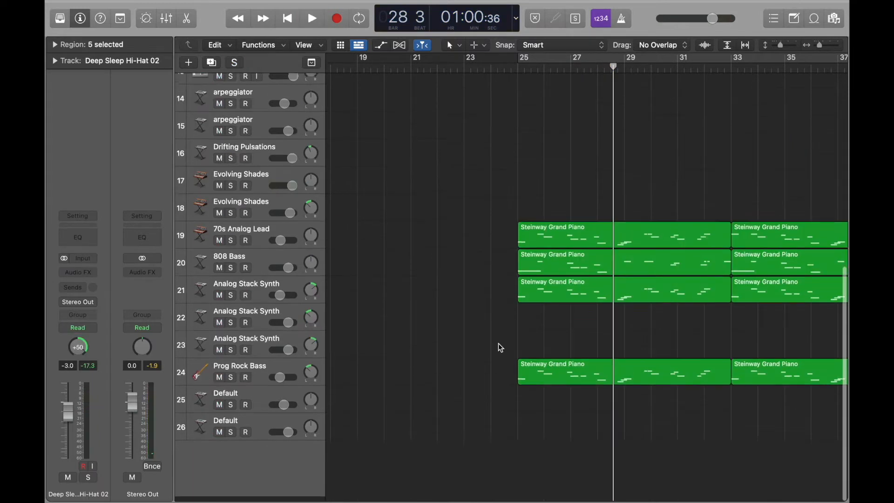
Step: Look through the arrangement from bar 25, select the 70s Analog Lead track, and open and close its Musical Typing keyboard
scroll(500, 347, up, 12)
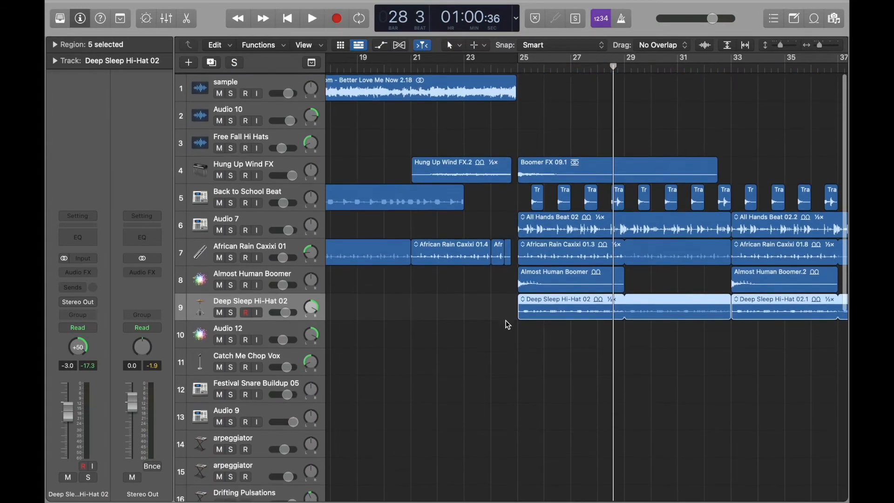
scroll(505, 320, right, 10)
scroll(516, 126, left, 3)
scroll(531, 209, down, 12)
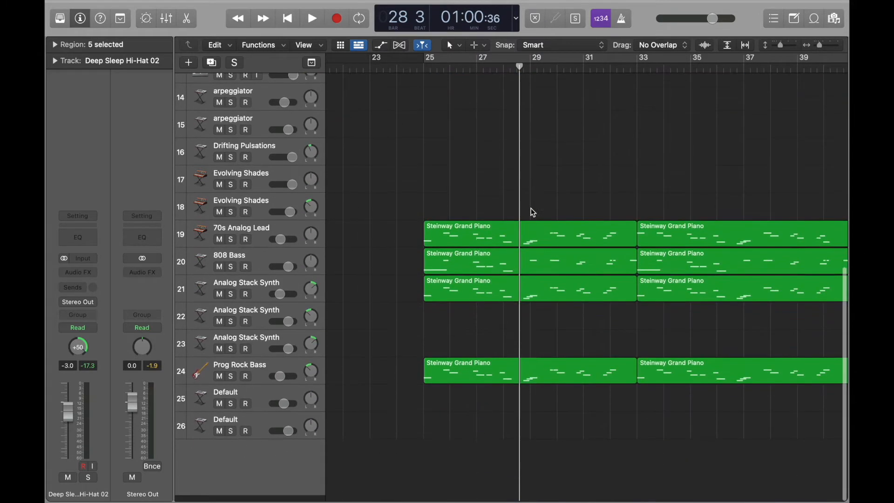
click(260, 240)
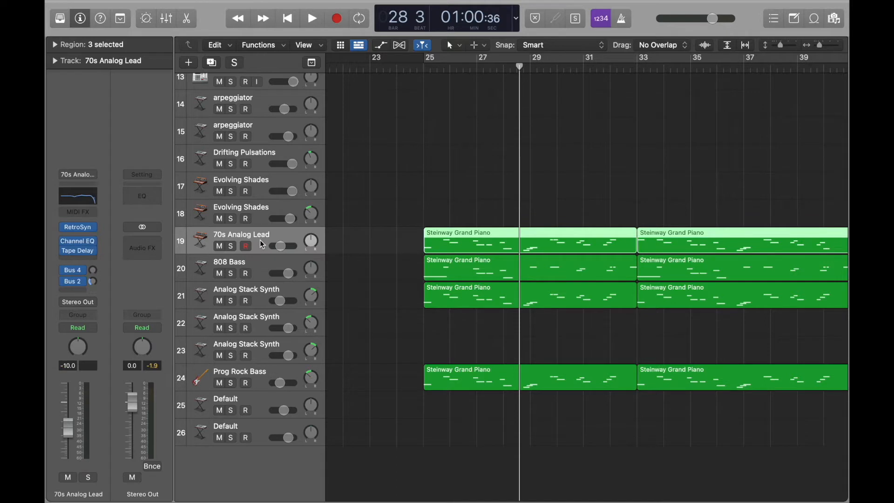
key(super+k)
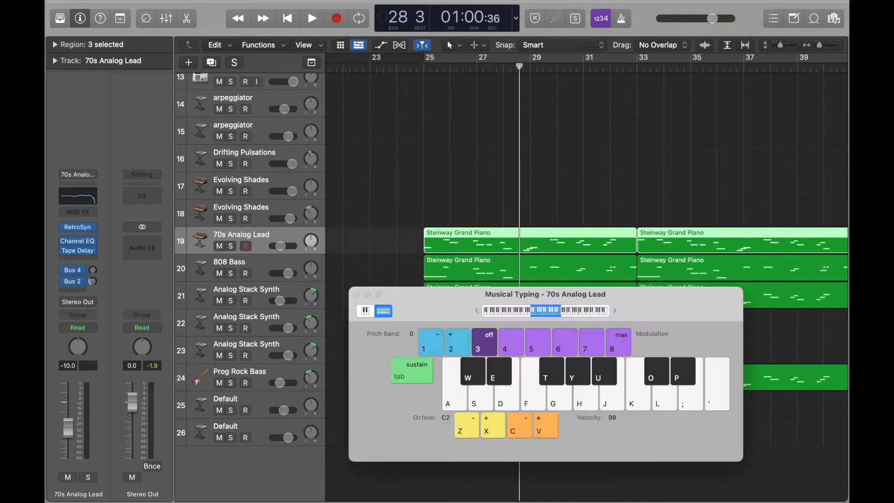
click(356, 295)
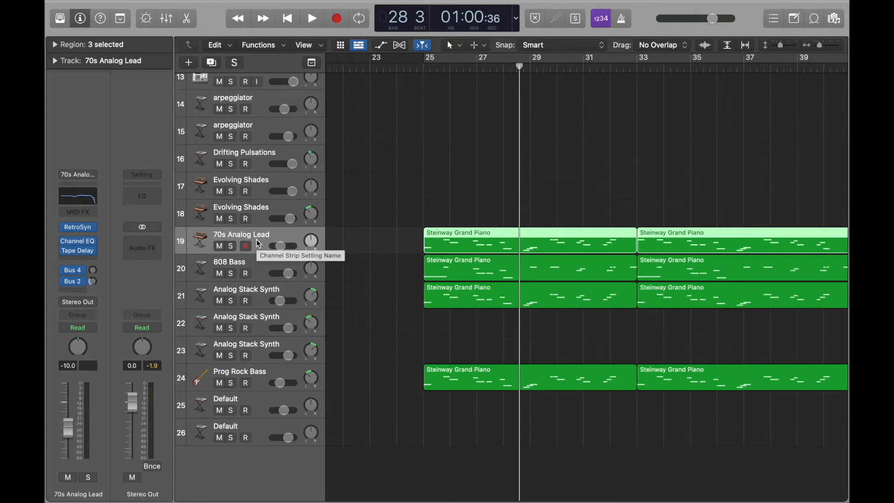
Step: Solo the 70s Analog Lead track and the Analog Stack Synth on track 21, and play them from bar 25
click(258, 289)
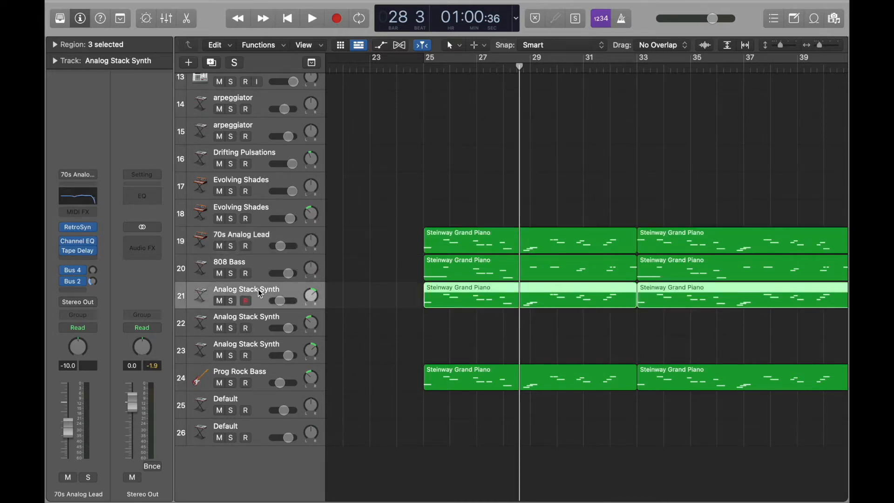
click(233, 248)
click(233, 302)
click(424, 68)
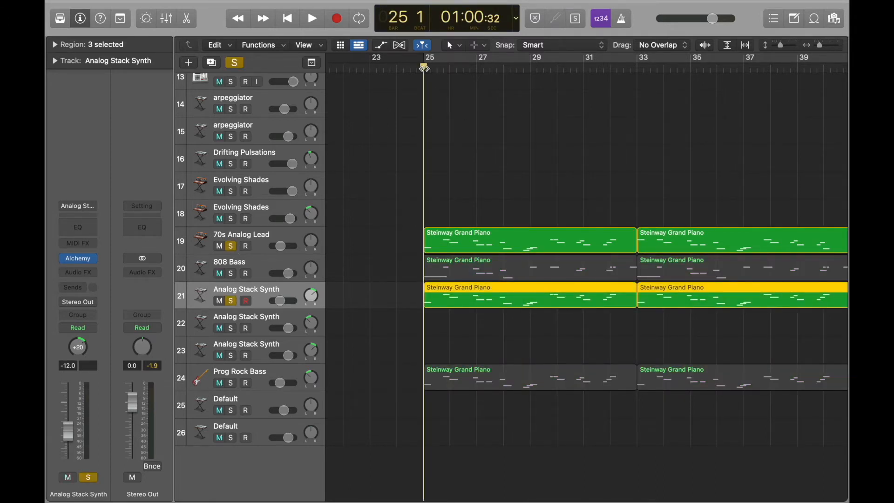
key(space)
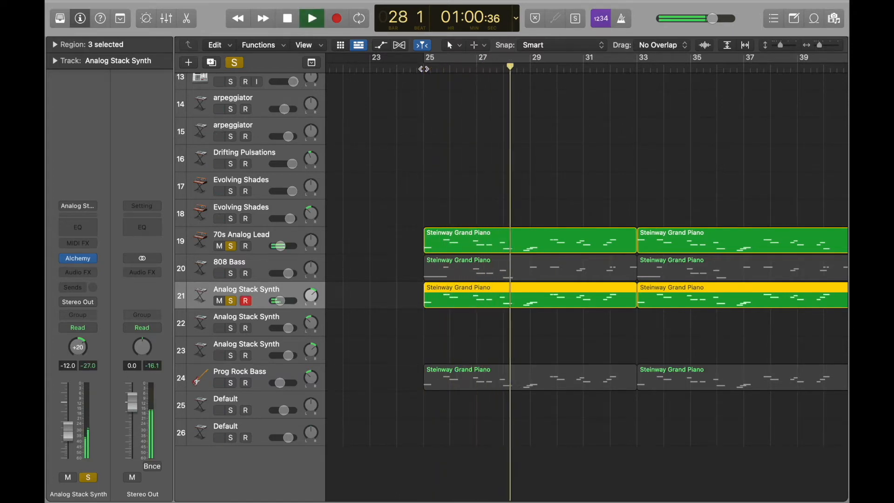
key(space)
Step: Solo the 808 Bass track and view the settings of its Alchemy instrument
click(230, 273)
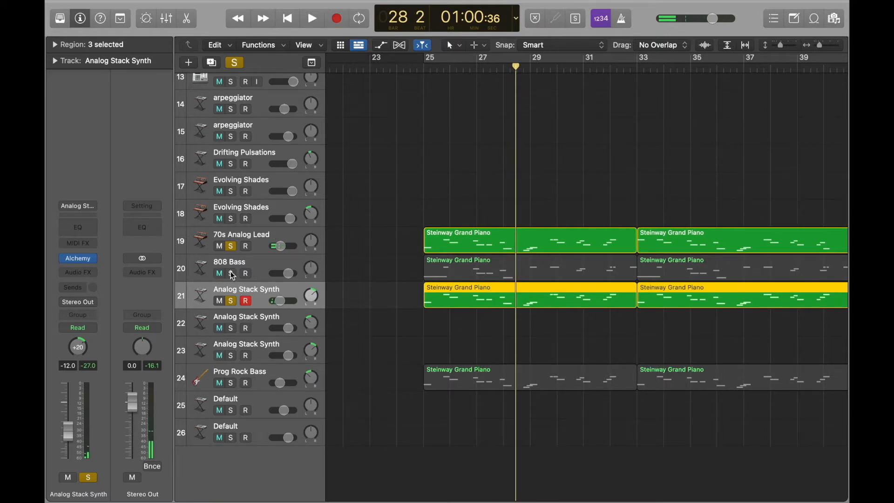
click(256, 263)
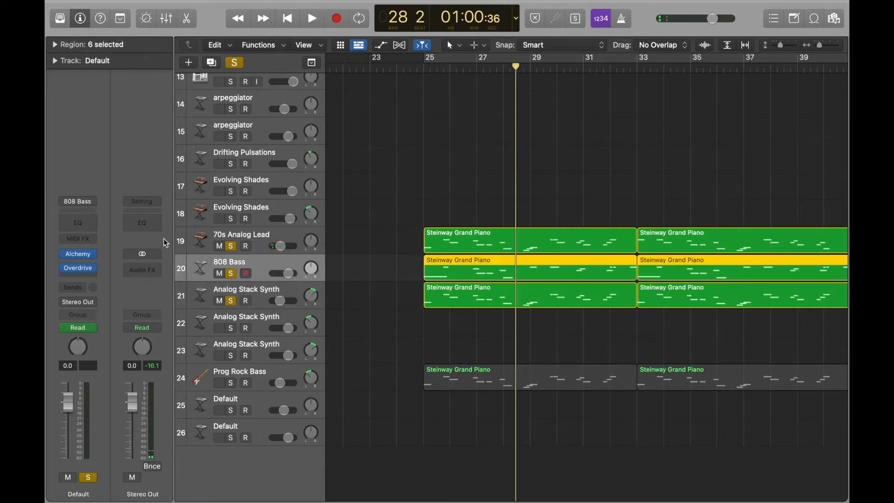
click(78, 255)
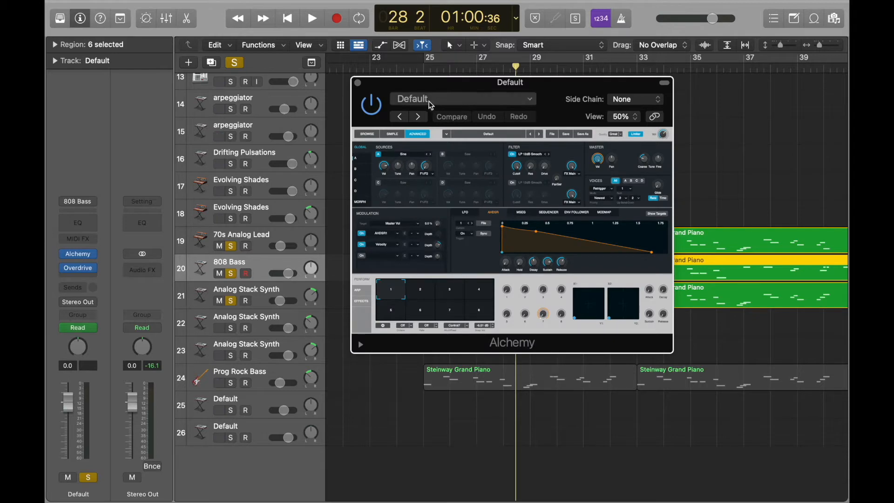
drag(417, 89, 498, 113)
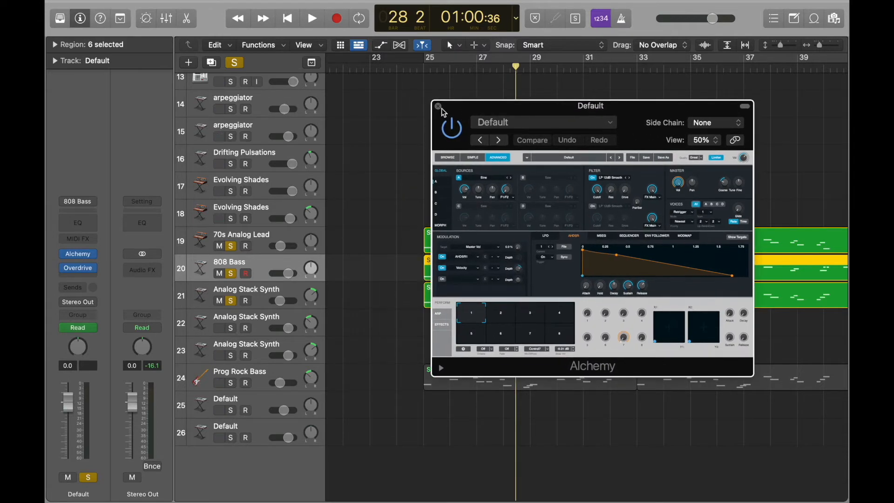
click(440, 107)
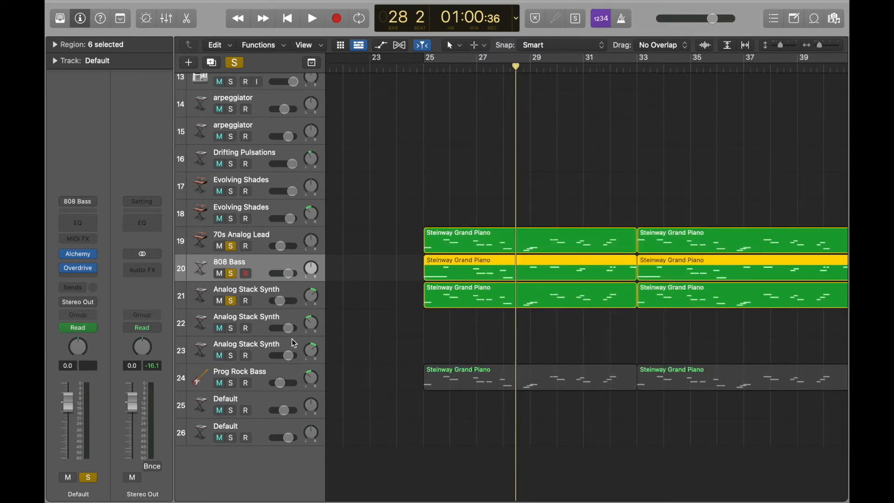
Step: Solo the Prog Rock Bass track as well and play the soloed synth and bass tracks together
click(231, 383)
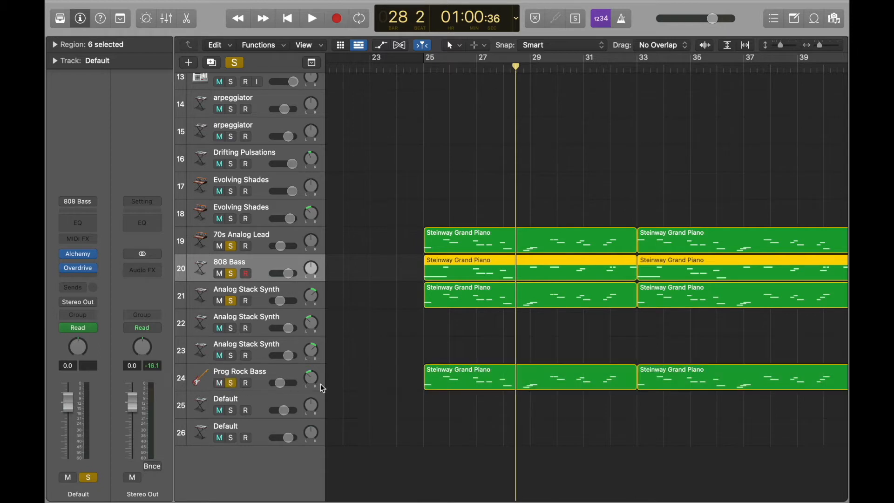
key(shift+space)
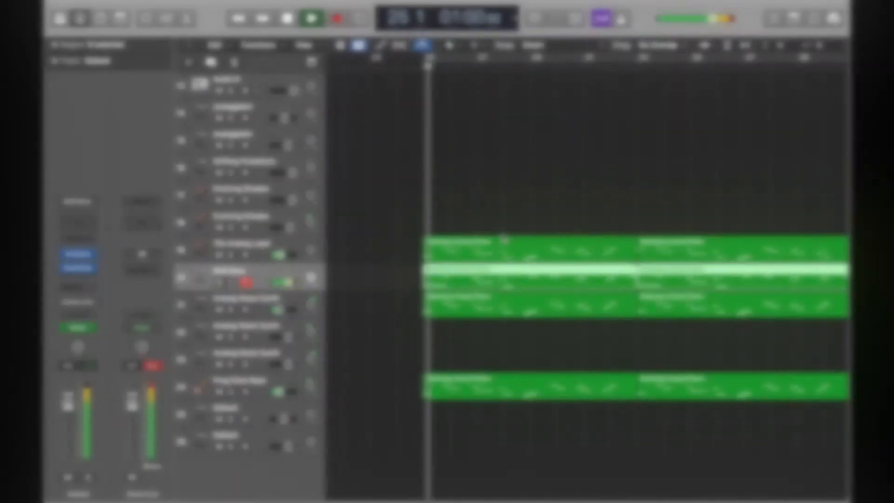
Step: Look through the audio and instrument tracks of the section from bar 25 to bar 41 while the arrangement plays
scroll(501, 233, up, 15)
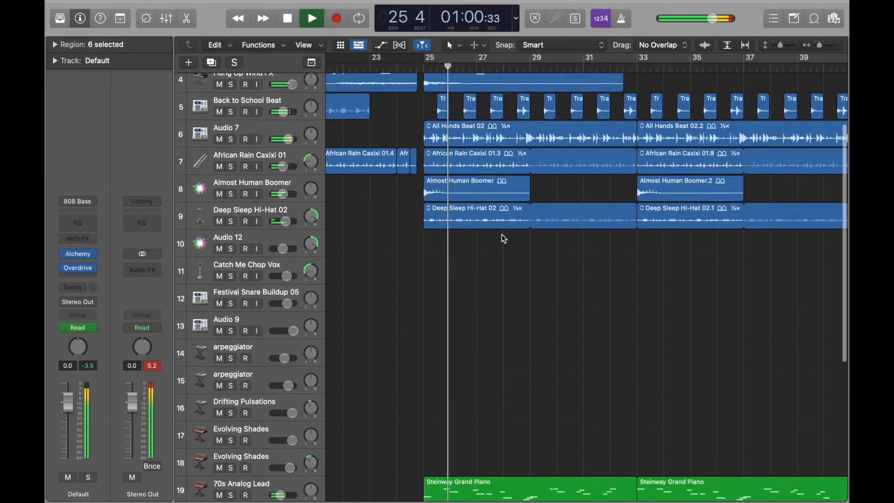
scroll(504, 239, right, 5)
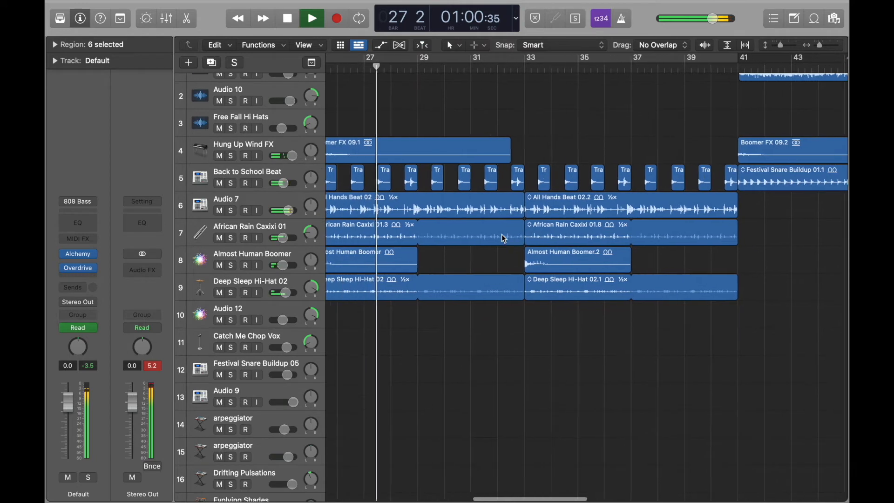
scroll(506, 242, down, 5)
scroll(504, 239, down, 5)
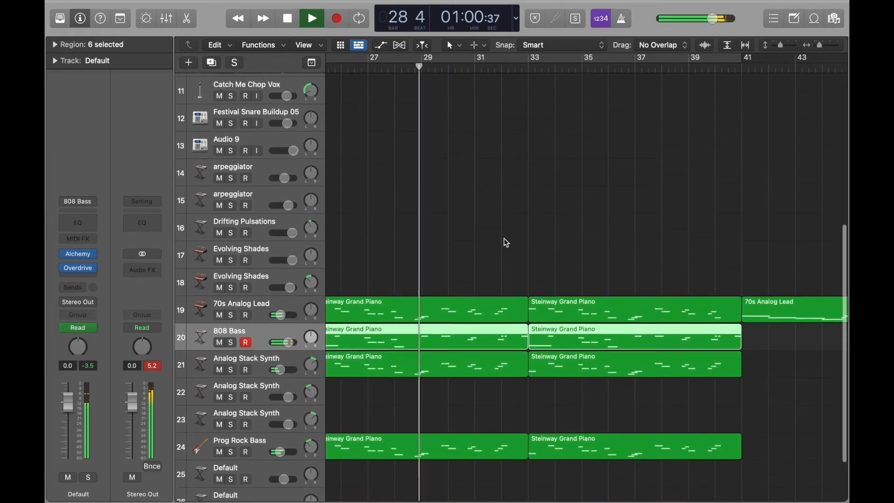
scroll(504, 238, up, 7)
scroll(503, 238, up, 5)
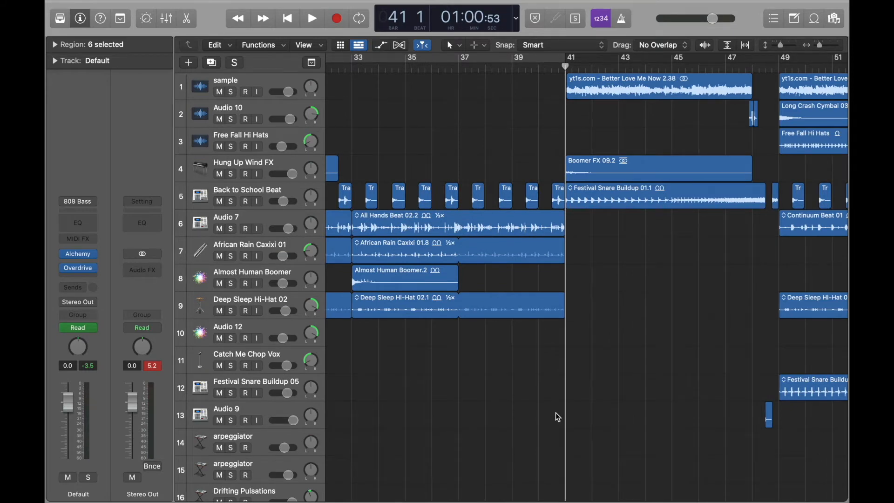
Step: Briefly solo the sample track, show track automation, and view the sample's High Cut Freq curve and Channel EQ at bar 41
click(228, 96)
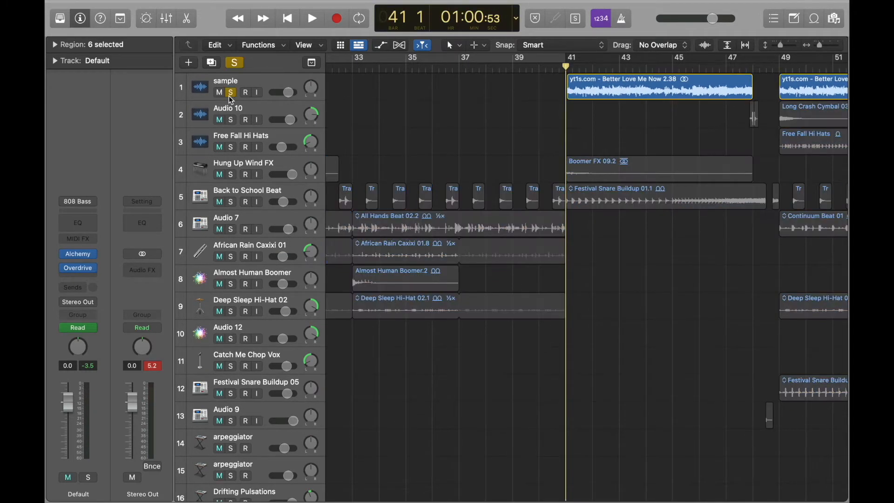
click(230, 95)
key(a)
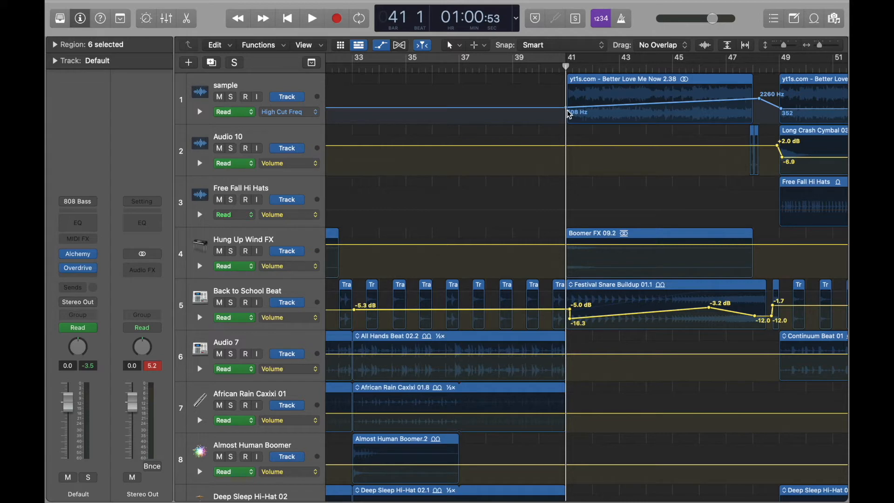
click(248, 78)
click(146, 19)
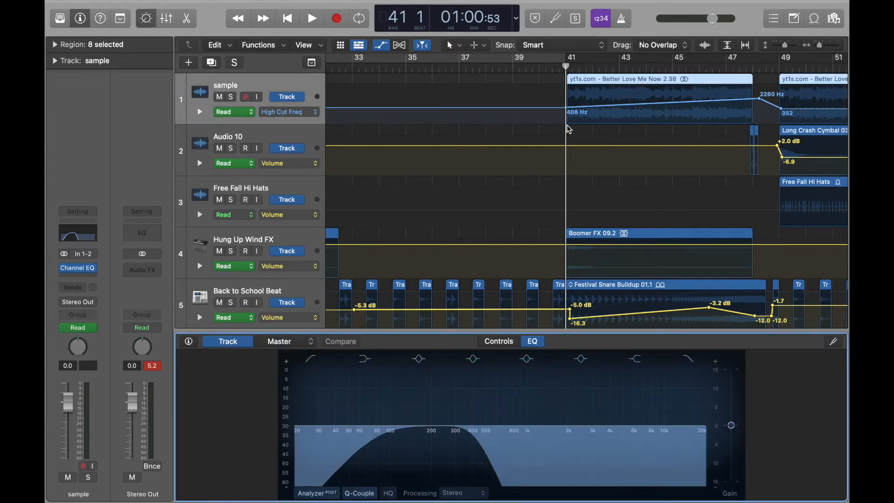
Step: View the Back to School Beat track's volume automation and EQ, play the buildup from bar 41, and hide the automation
scroll(474, 245, down, 4)
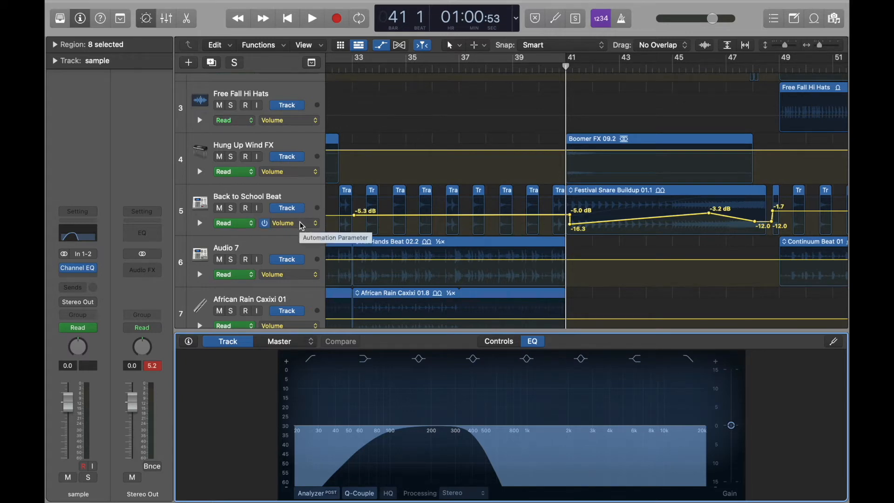
click(282, 197)
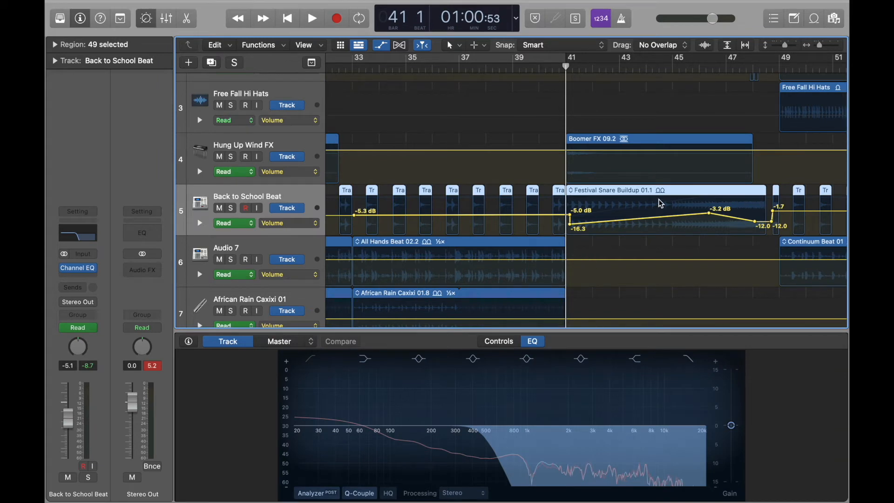
scroll(659, 203, up, 1)
scroll(661, 205, up, 1)
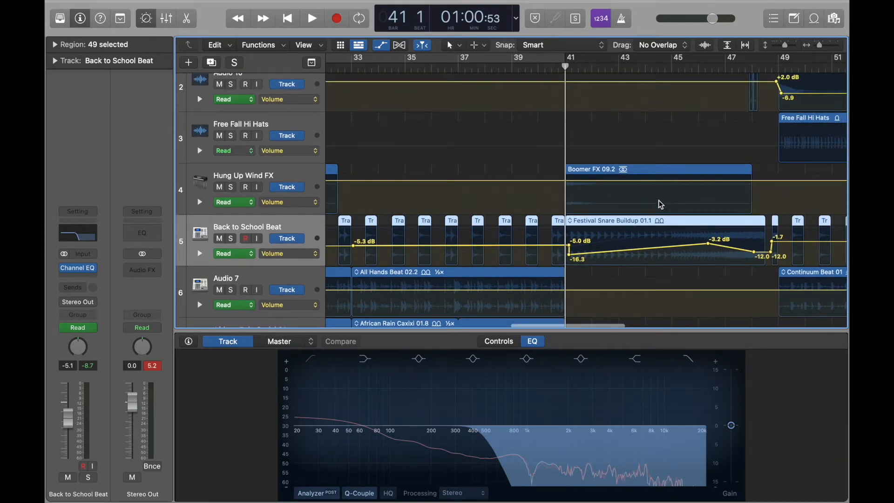
scroll(656, 203, up, 5)
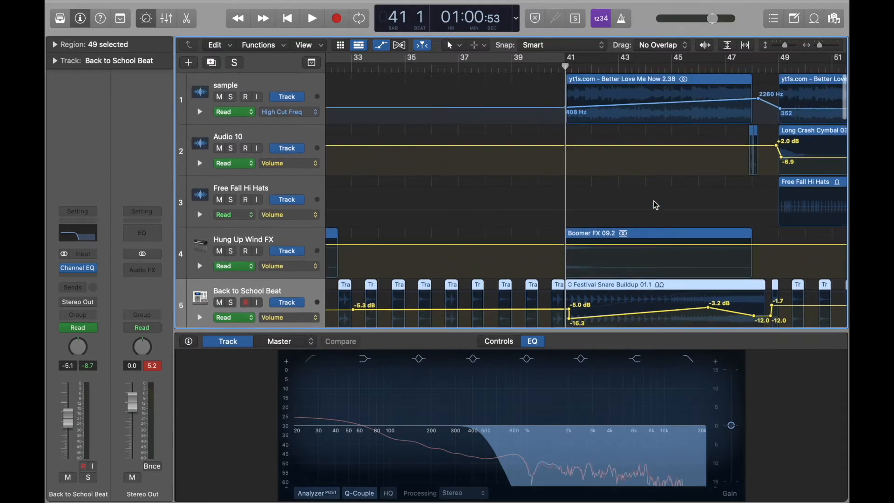
key(space)
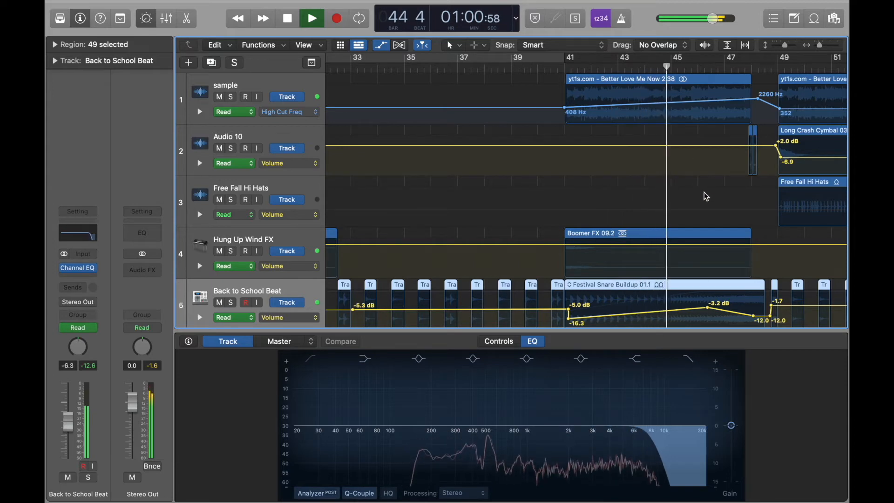
key(a)
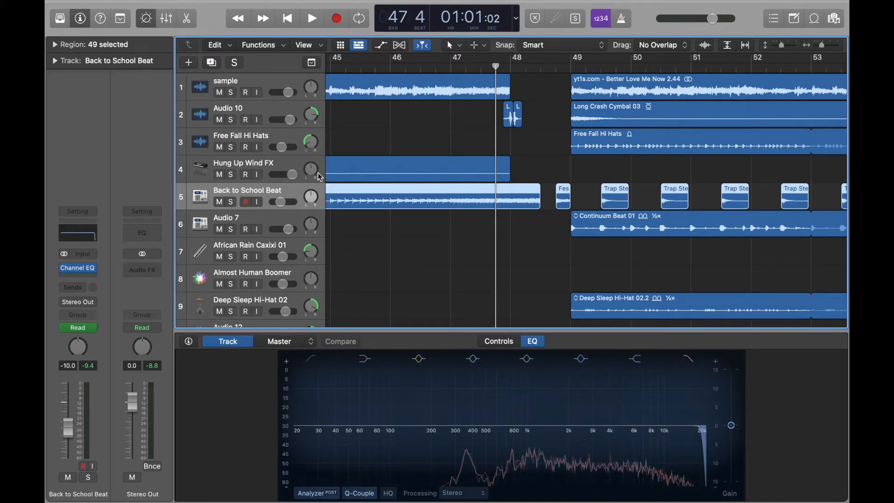
Step: Solo the Audio 10 track, play its short clips just before bar 48, and unsolo it
click(227, 127)
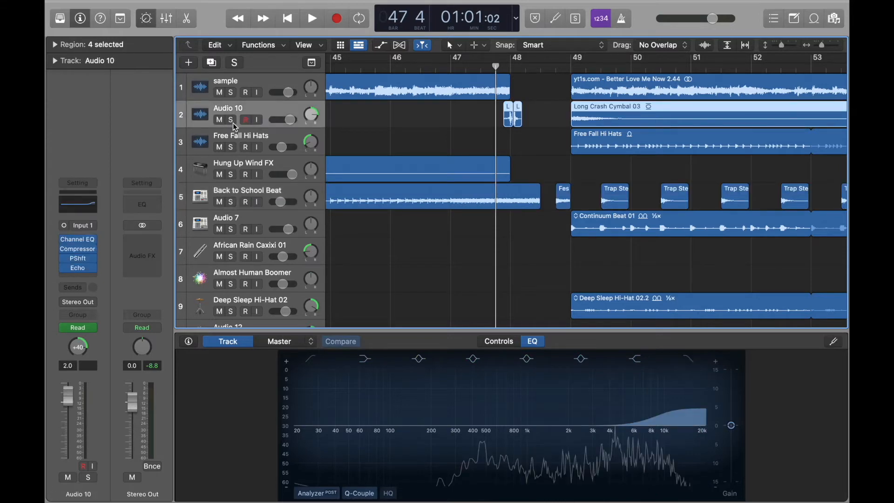
click(233, 123)
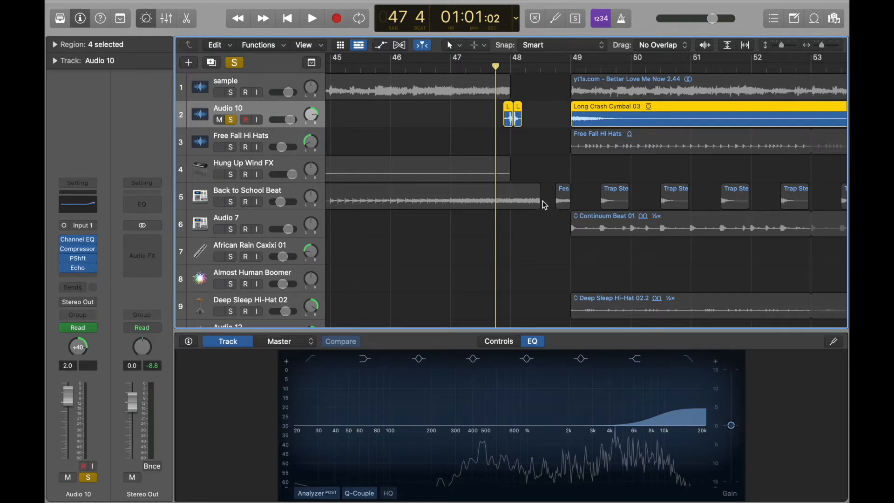
key(space)
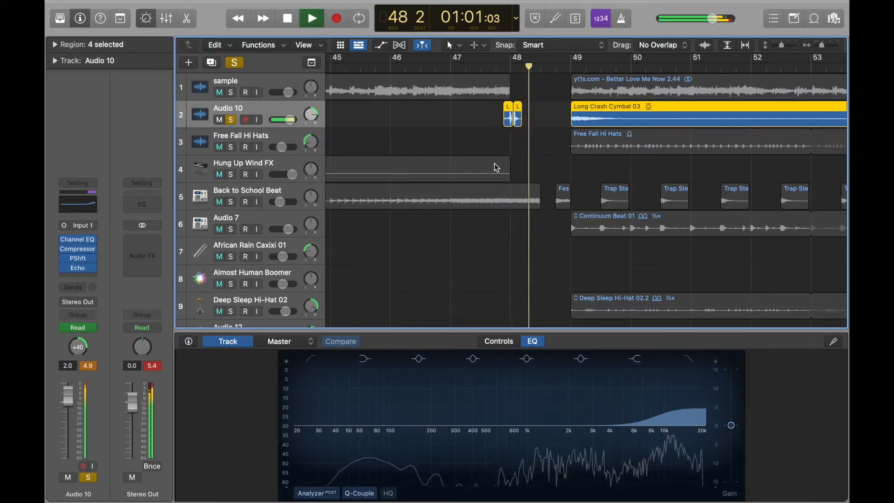
click(235, 122)
Step: Solo the Audio 9 track, play its short clip between bars 48 and 49, and unsolo it
scroll(456, 217, down, 3)
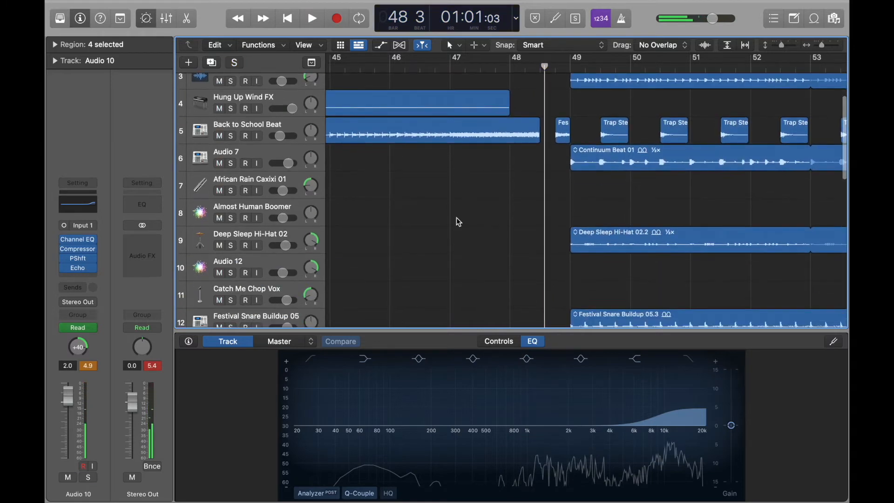
click(541, 69)
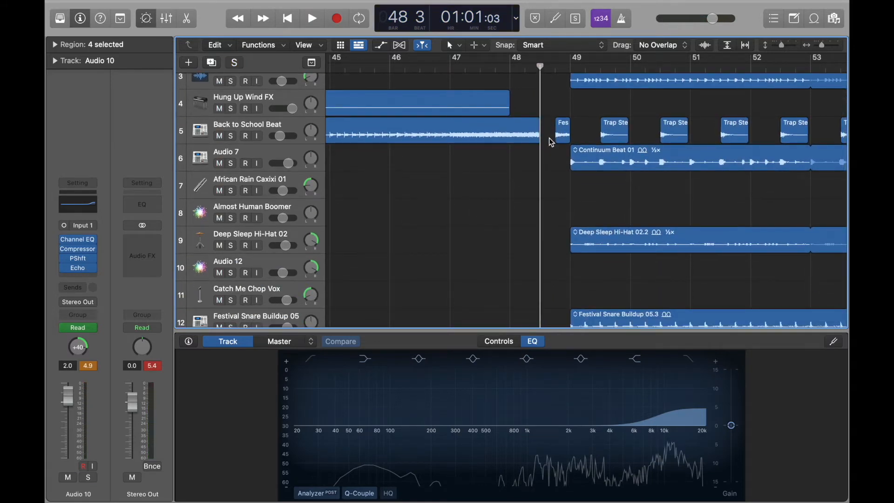
scroll(552, 180, down, 5)
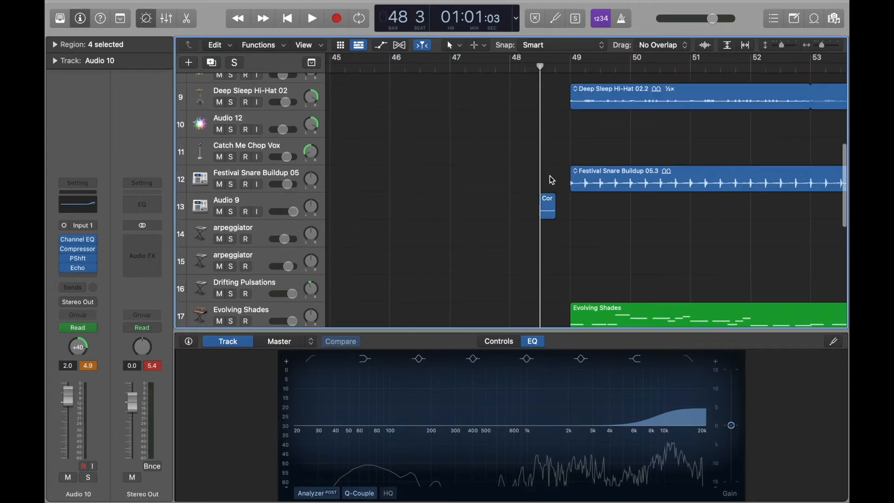
click(232, 213)
key(space)
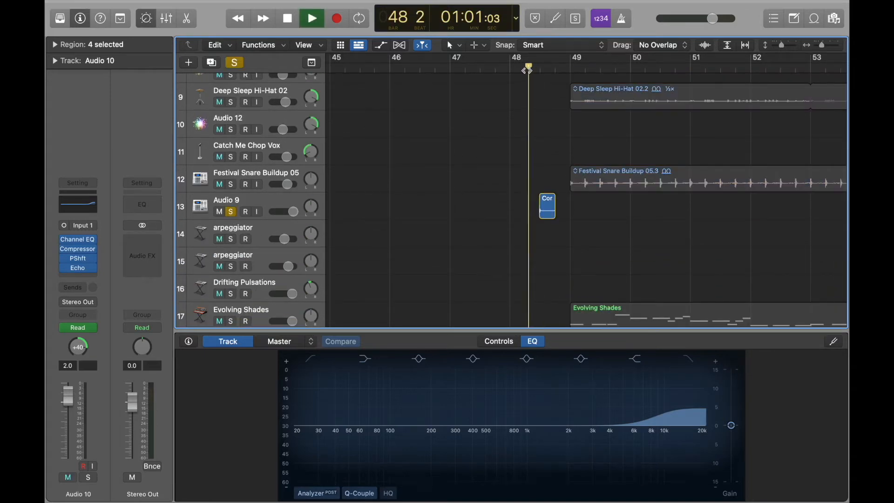
key(space)
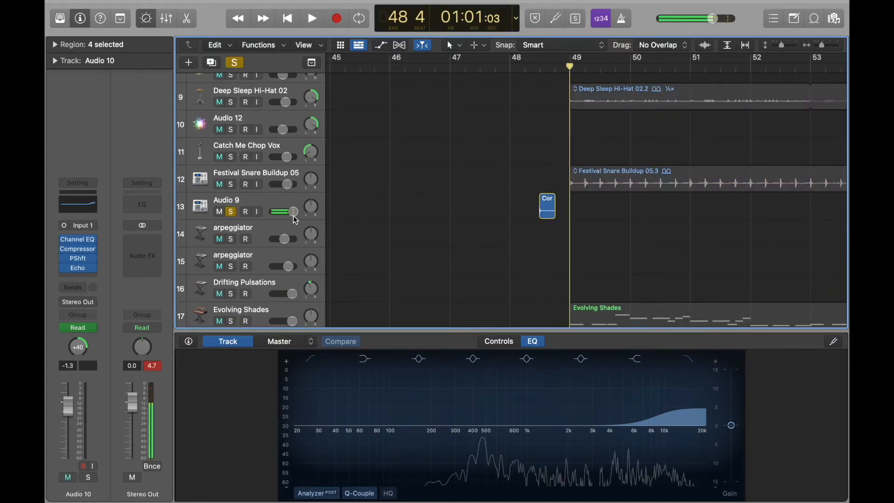
click(234, 214)
Step: Solo the Back to School Beat and Audio 10 tracks and play the transition leading into bar 49
scroll(473, 184, up, 7)
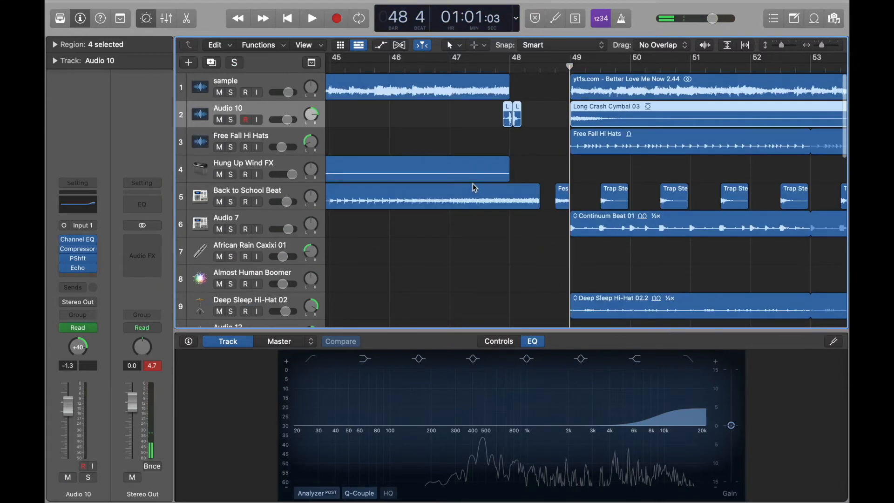
click(232, 203)
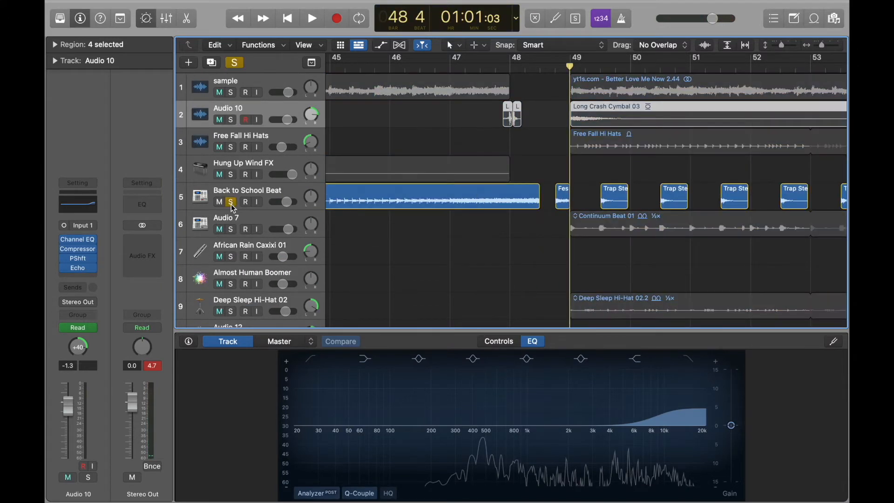
click(556, 66)
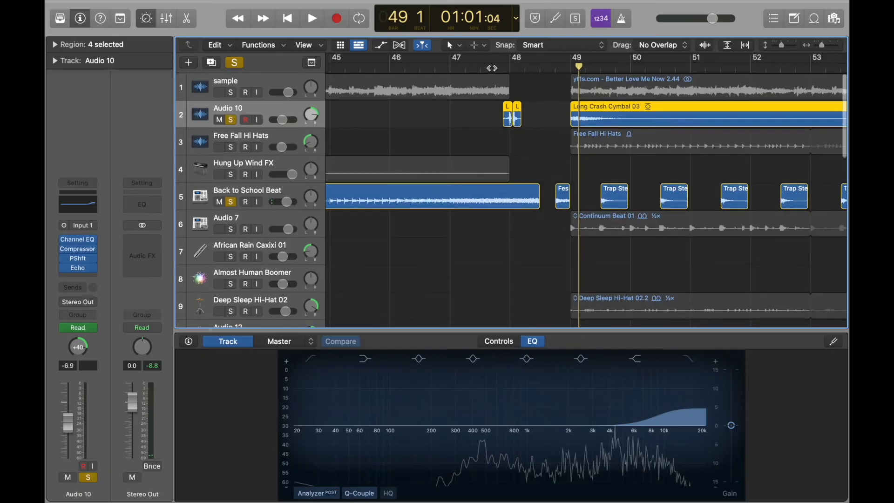
click(492, 68)
key(space)
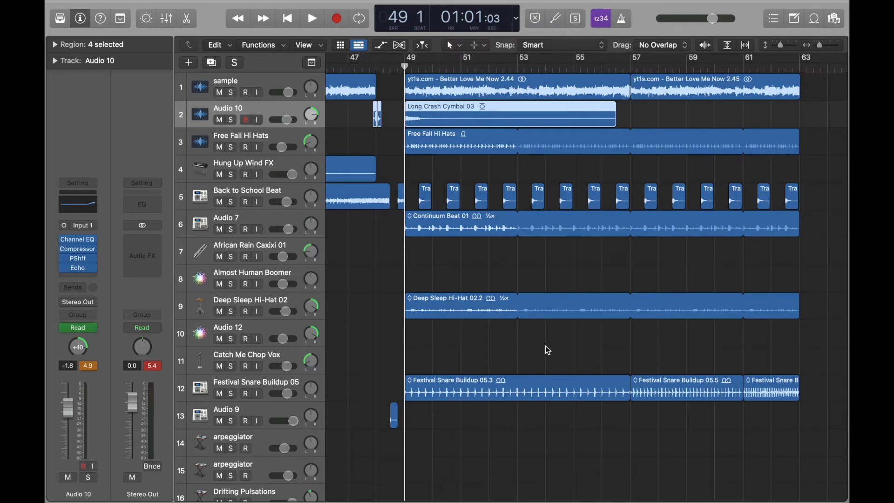
Step: Look through the tracks from bar 49 and select the sample, Long Crash Cymbal 03 and Free Fall Hi Hats regions in turn
scroll(536, 320, down, 1)
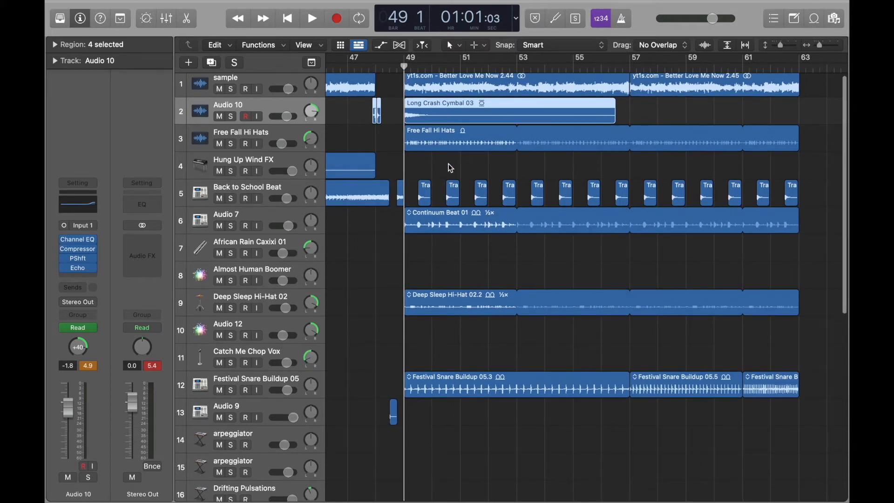
scroll(451, 167, down, 10)
scroll(460, 212, down, 6)
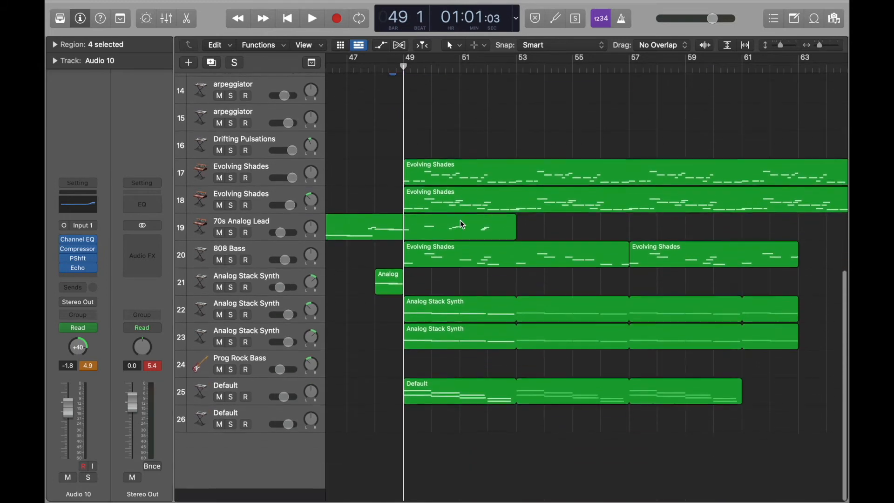
scroll(457, 223, up, 15)
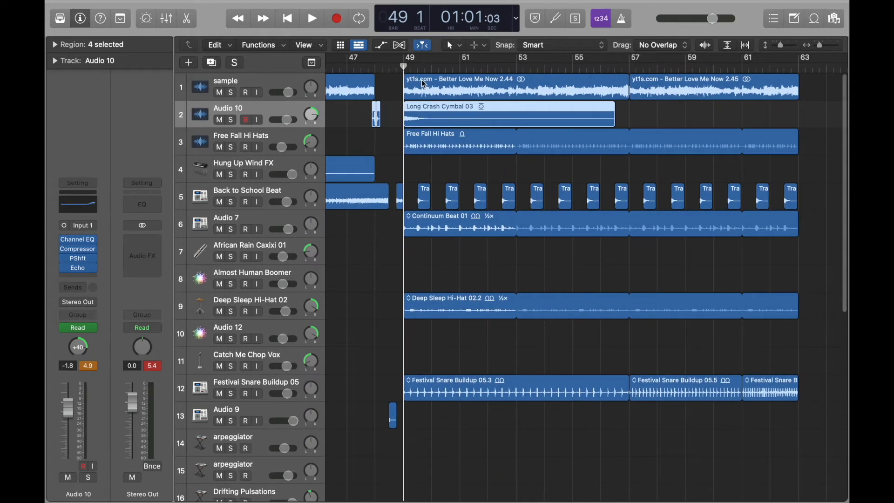
click(424, 88)
click(435, 116)
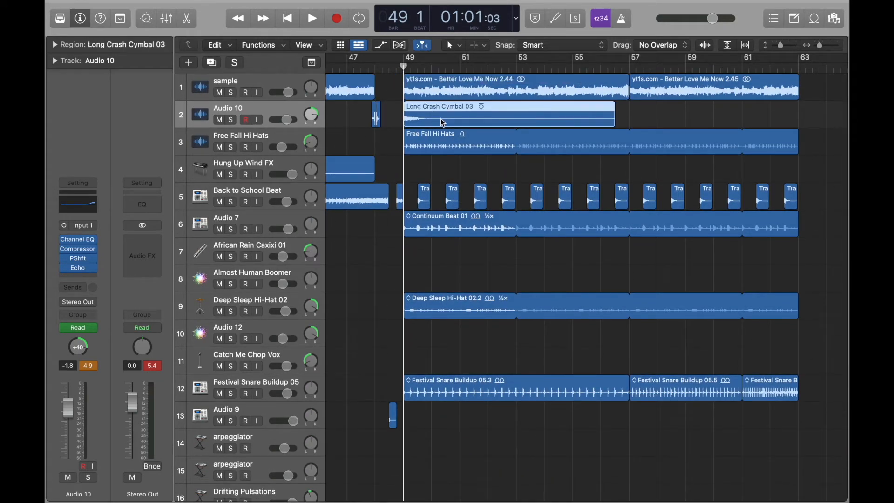
click(440, 142)
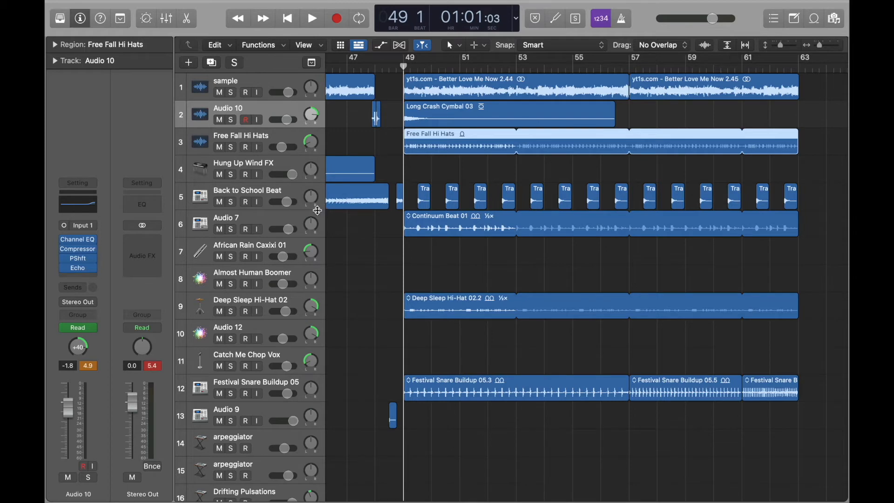
Step: Select the Audio 7, Back to School Beat, Deep Sleep Hi-Hat 02 and Festival Snare Buildup 05 tracks in turn to view their drum regions
click(258, 219)
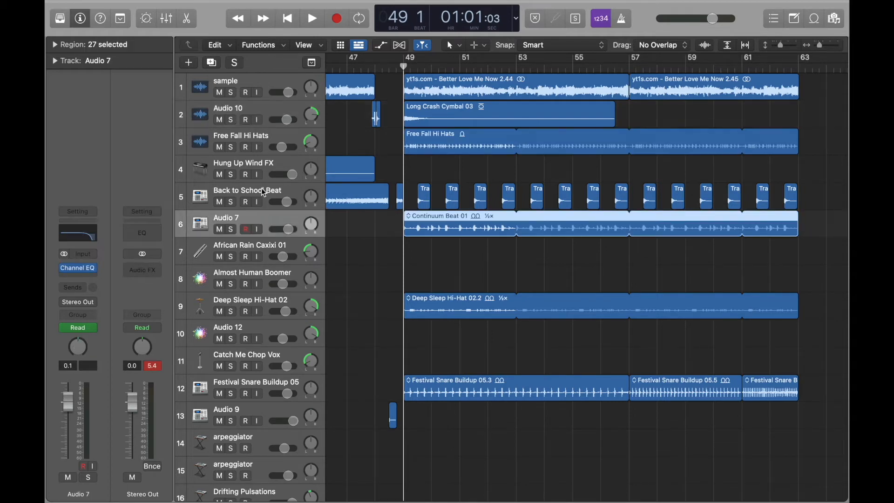
click(265, 187)
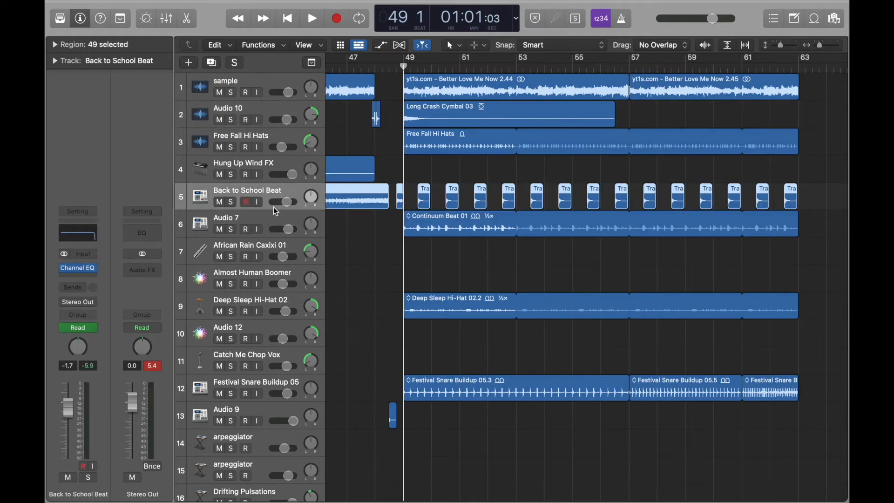
scroll(265, 261, down, 2)
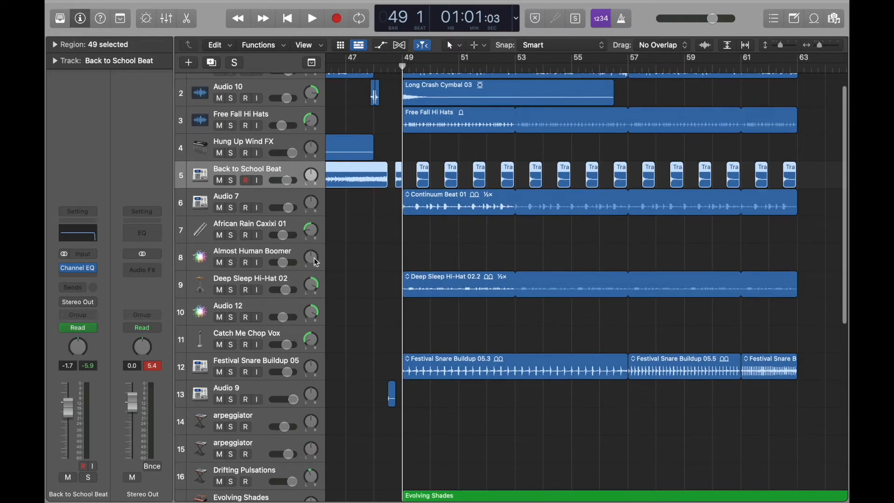
click(269, 279)
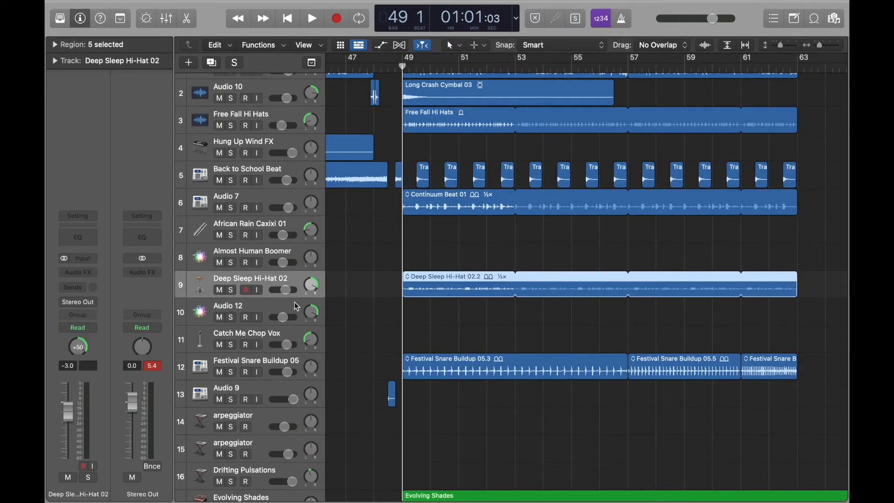
scroll(296, 306, down, 1)
click(269, 333)
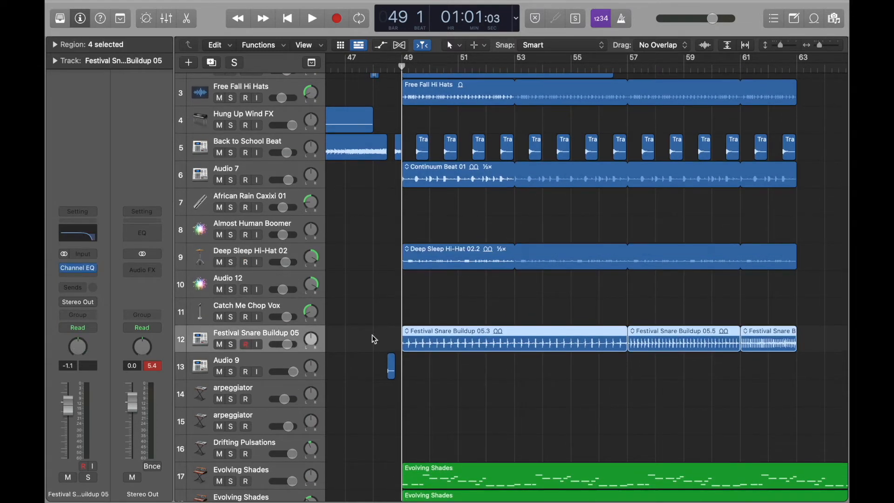
Step: Look through the lower tracks from bar 49 and select the Evolving Shades track 17 and the 808 Bass region
scroll(395, 330, down, 1)
scroll(396, 331, down, 1)
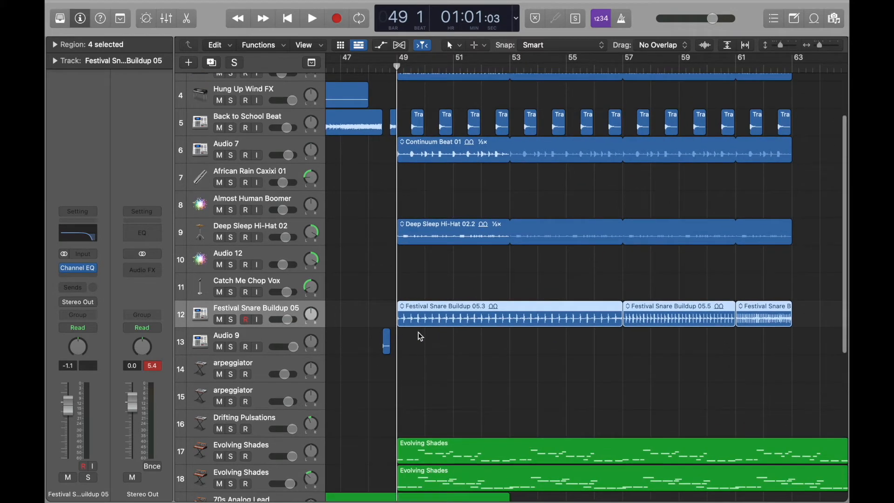
scroll(466, 329, right, 2)
scroll(465, 328, left, 3)
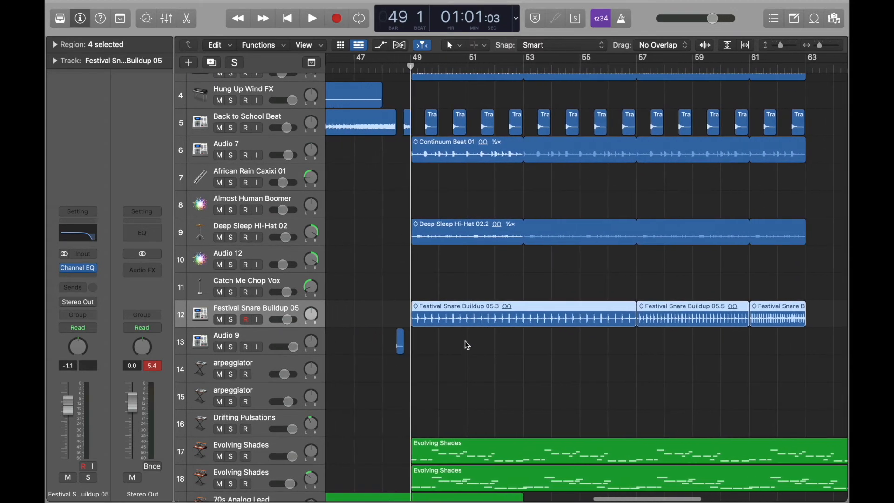
scroll(465, 340, down, 2)
scroll(465, 340, down, 5)
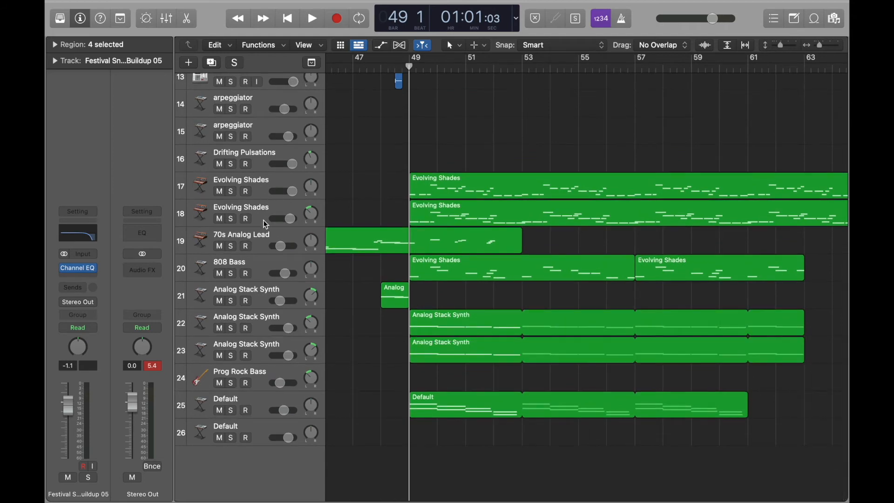
click(259, 189)
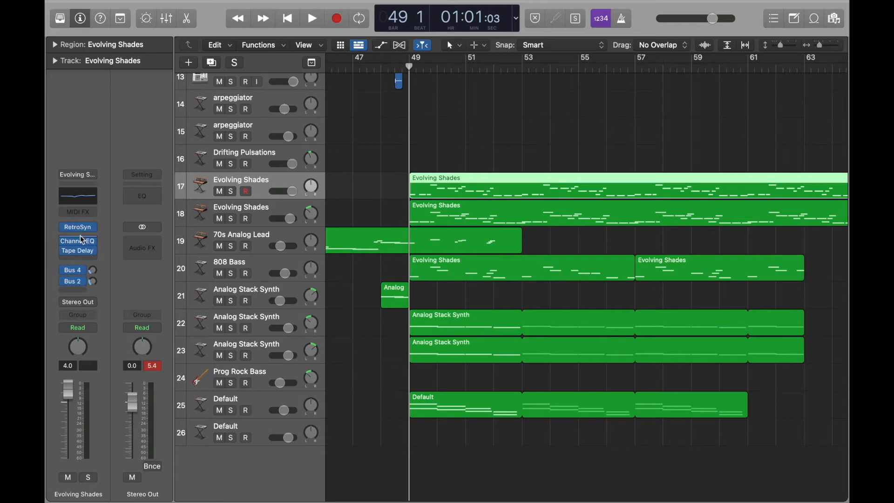
scroll(430, 273, right, 2)
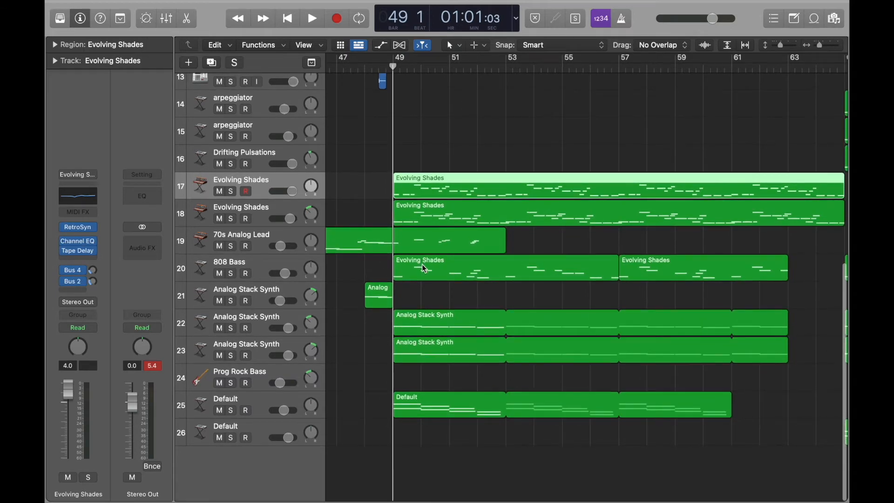
click(422, 264)
Step: Select the two Analog Stack Synth tracks 22 and 23 alternately to compare their panning
click(266, 317)
click(264, 351)
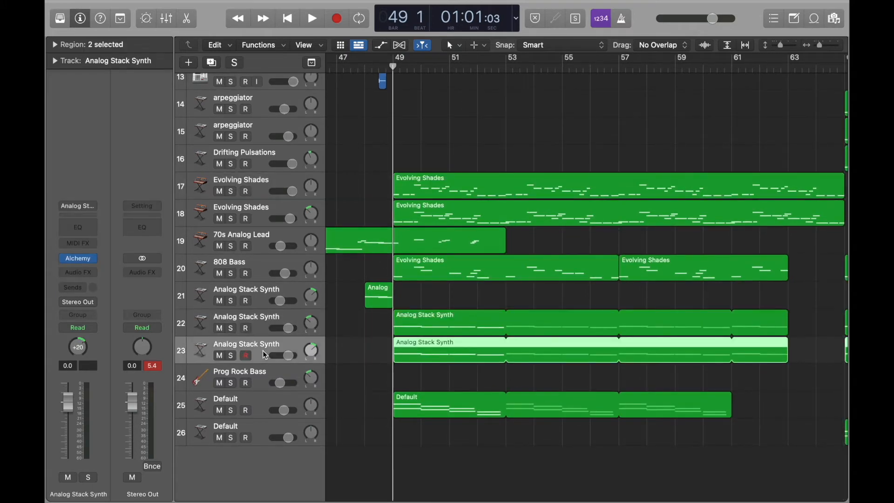
click(263, 321)
click(262, 348)
click(262, 323)
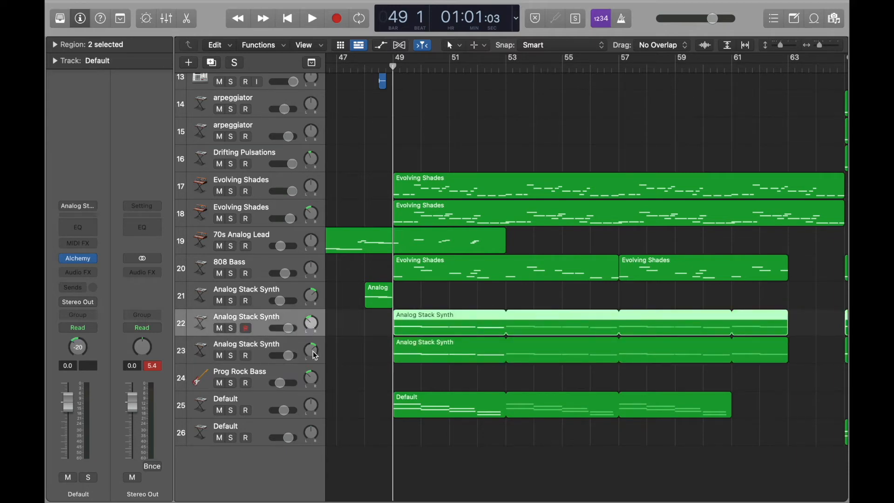
Step: Select the Default track 25, solo it and play it from bar 49, and unsolo it and stop playback
click(262, 405)
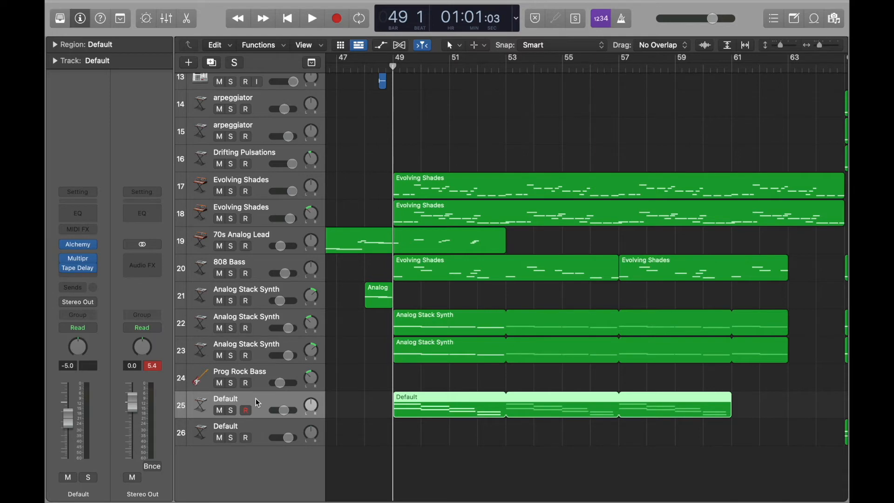
click(76, 249)
click(304, 144)
key(s)
key(space)
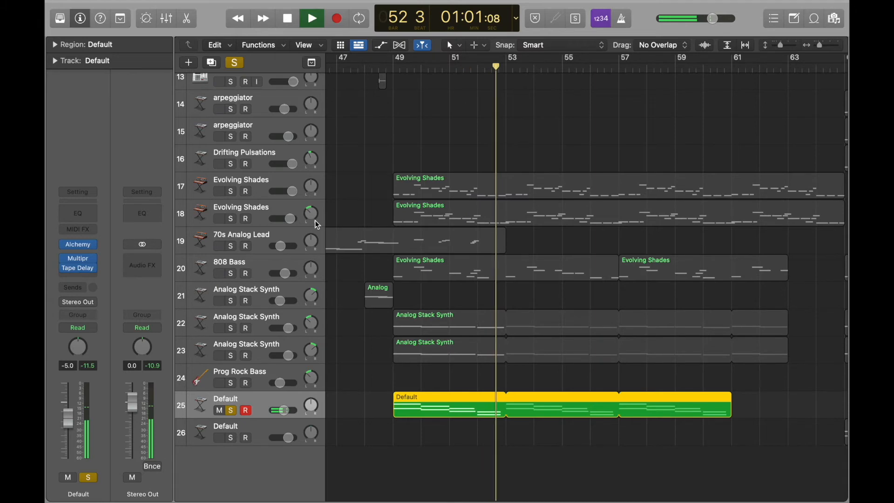
key(s)
scroll(389, 202, up, 3)
key(space)
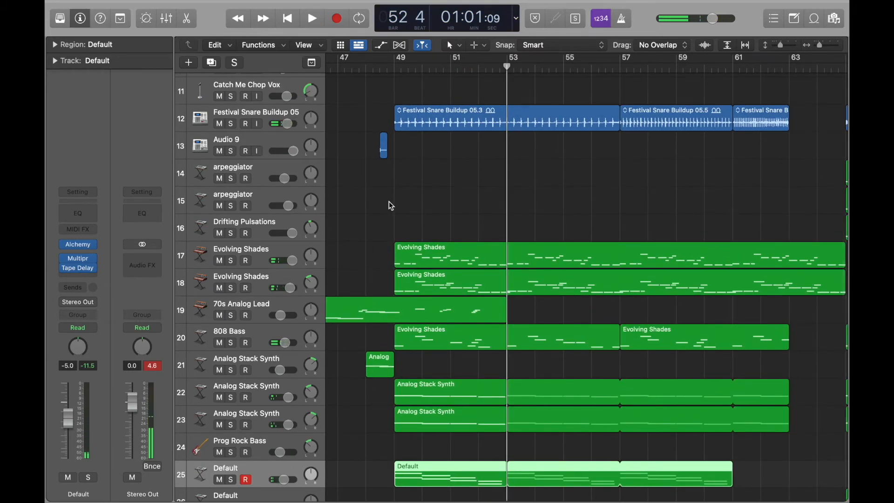
Step: Return the playhead to bar 49 and play the full section up to bar 63
scroll(417, 95, up, 8)
scroll(417, 95, up, 2)
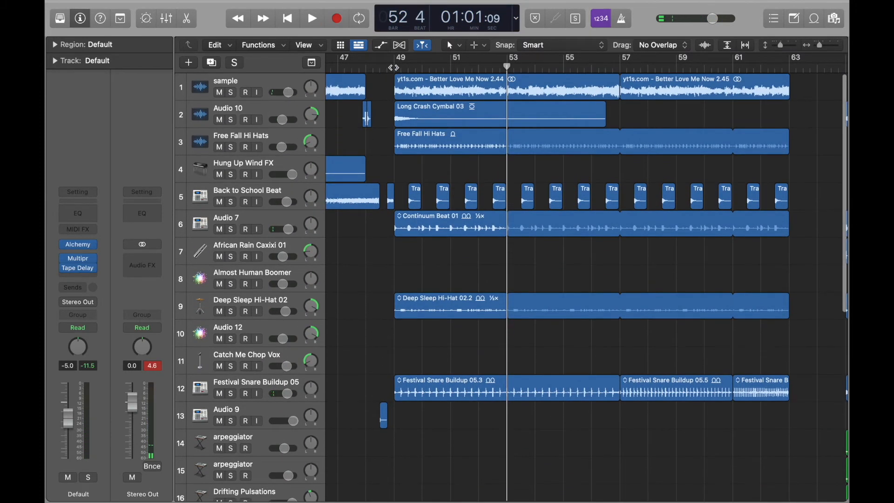
click(392, 69)
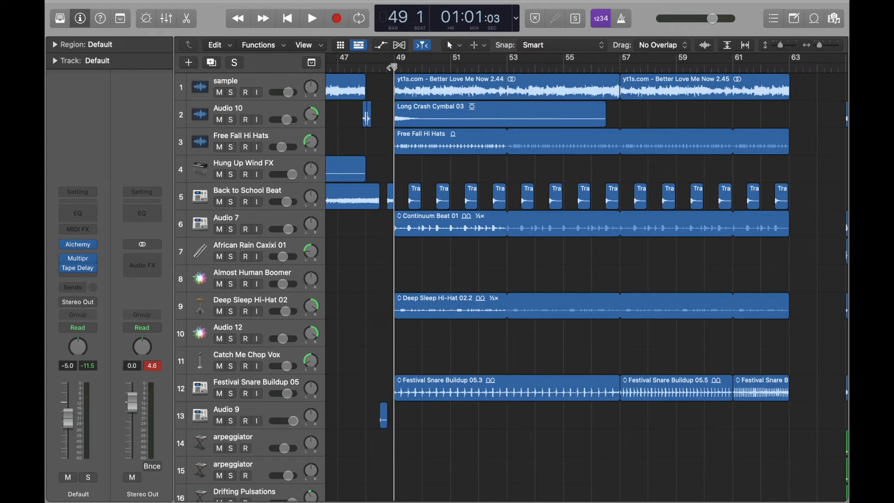
key(space)
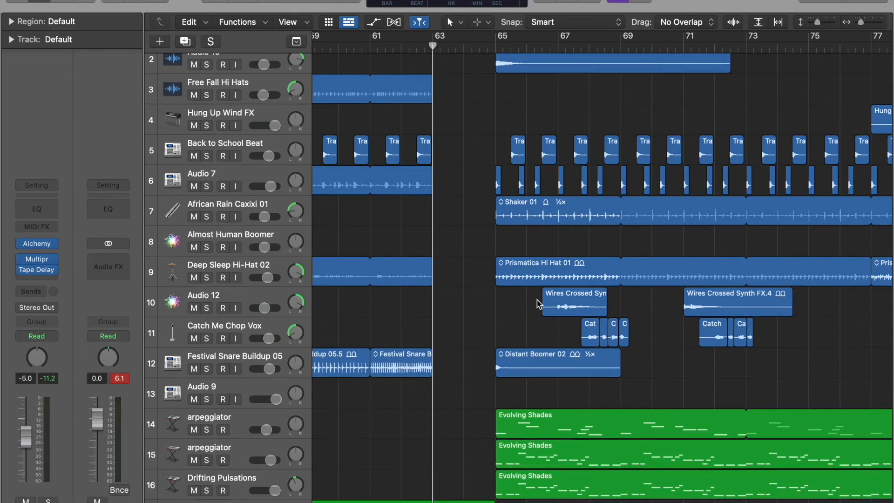
Step: Look over the arrangement around bar 63 and select the Better Love Me Now 2.45 region on the sample track
scroll(540, 303, down, 3)
scroll(538, 303, up, 5)
scroll(538, 303, left, 3)
scroll(538, 303, up, 1)
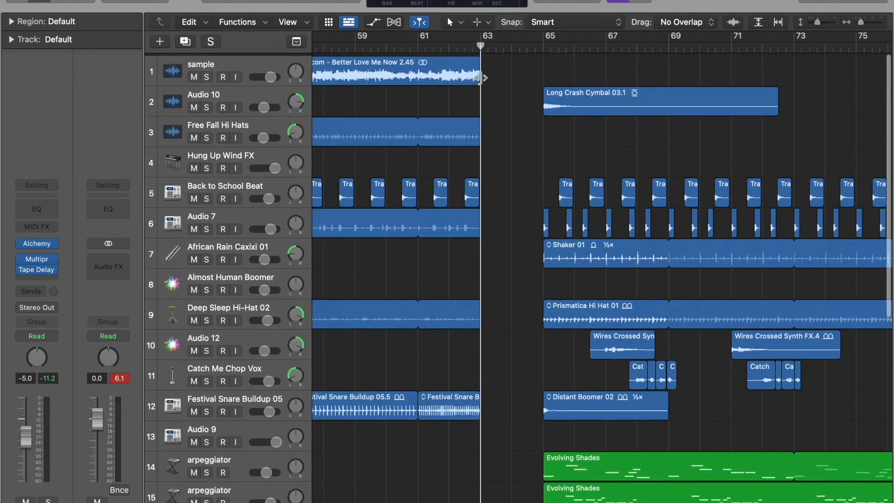
click(450, 74)
Step: Select the Default, Analog Stack Synth and Evolving Shades tracks in turn to view where their regions end near bar 63
scroll(544, 312, down, 8)
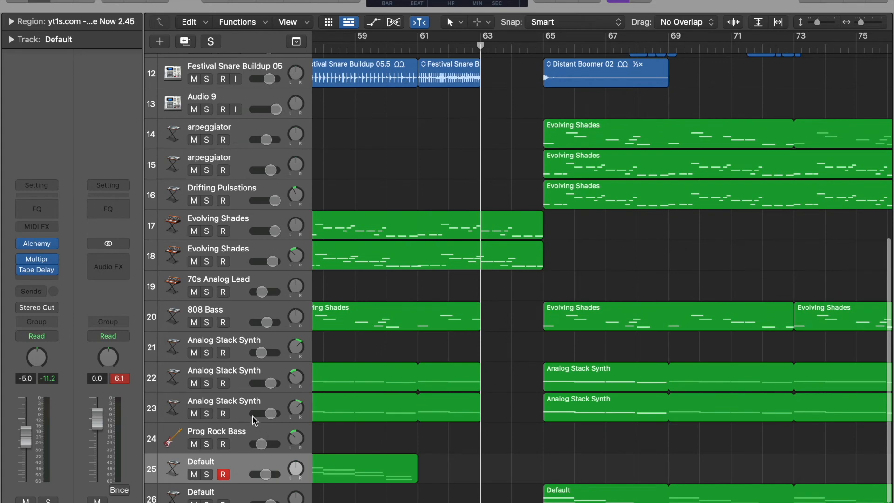
click(244, 463)
click(243, 409)
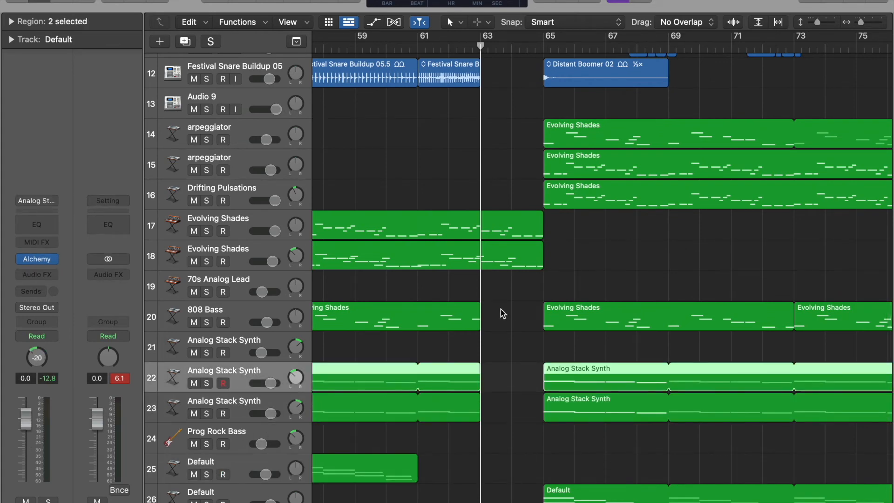
click(249, 253)
click(244, 218)
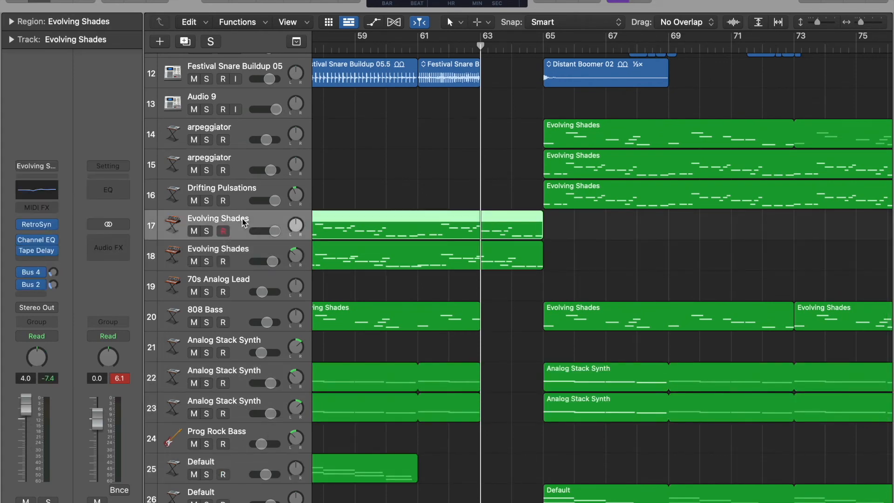
Step: Place the playhead at bar 61 and play the transition towards bar 65
scroll(502, 104, left, 3)
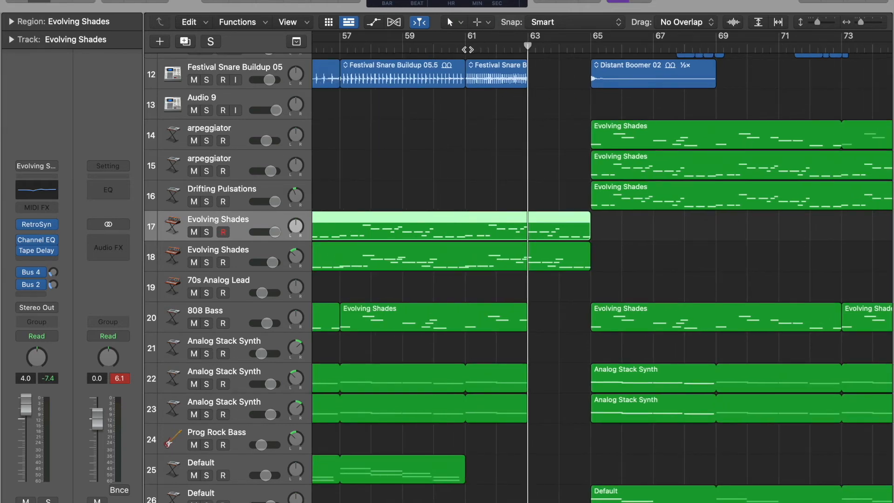
click(466, 48)
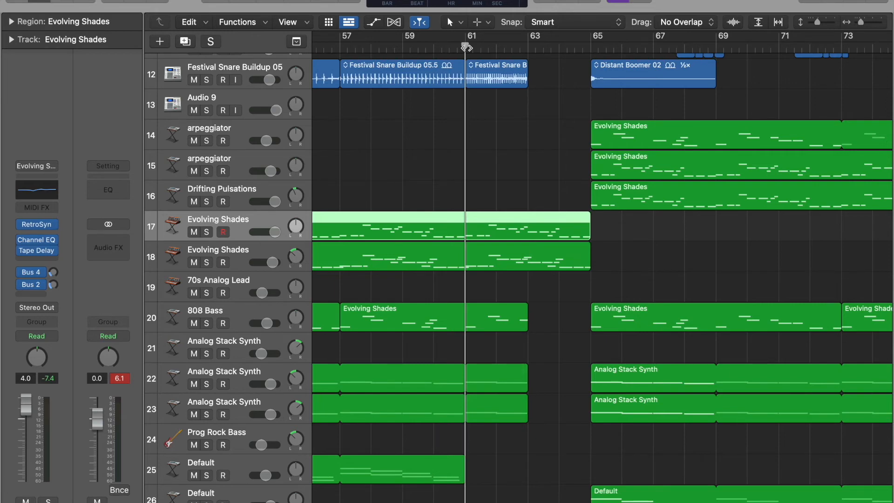
key(space)
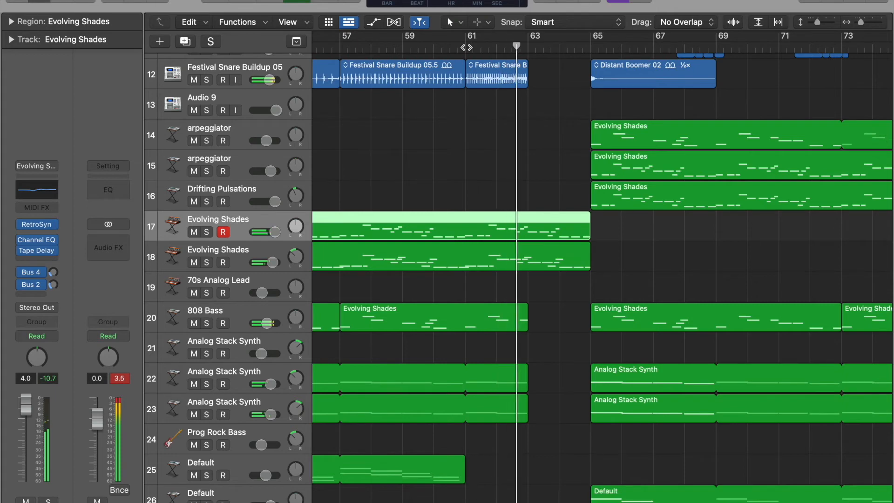
Step: Select the Long Crash Cymbal 03.1 region at bar 65, and the African Rain Caxixi 01 and Deep Sleep Hi-Hat 02 tracks in turn
scroll(494, 138, up, 1)
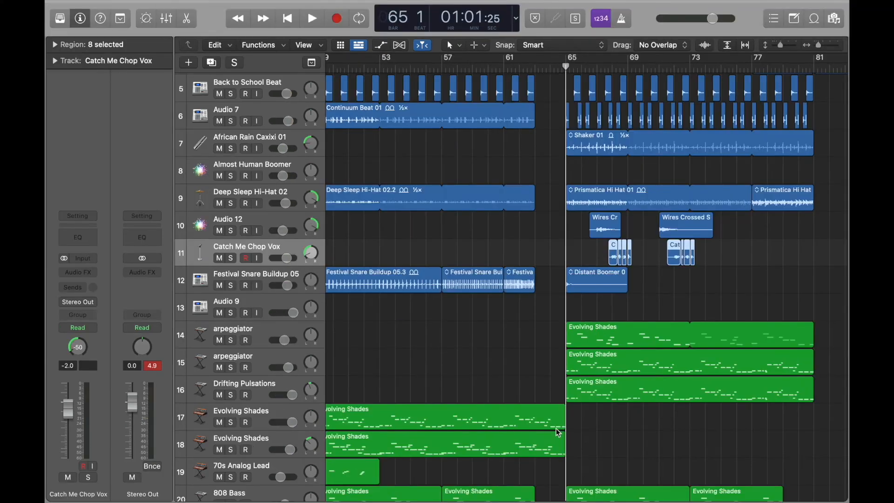
scroll(634, 425, up, 1)
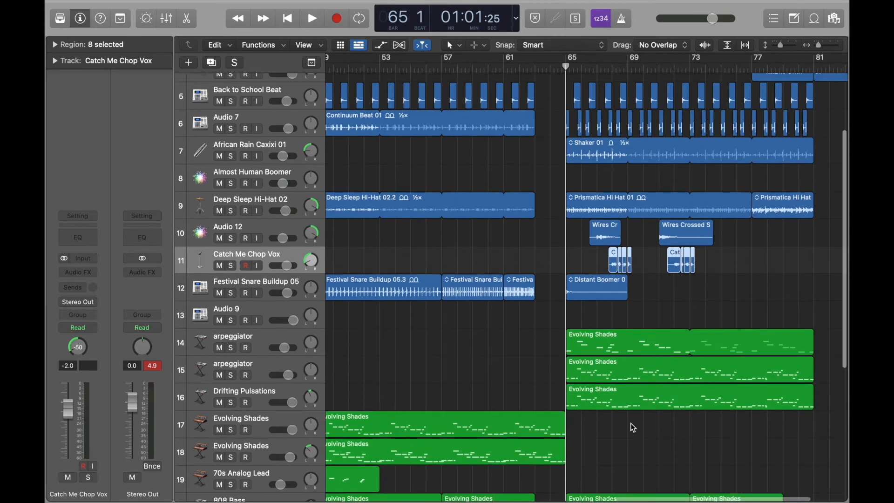
scroll(631, 423, up, 3)
scroll(630, 422, down, 2)
scroll(633, 426, up, 3)
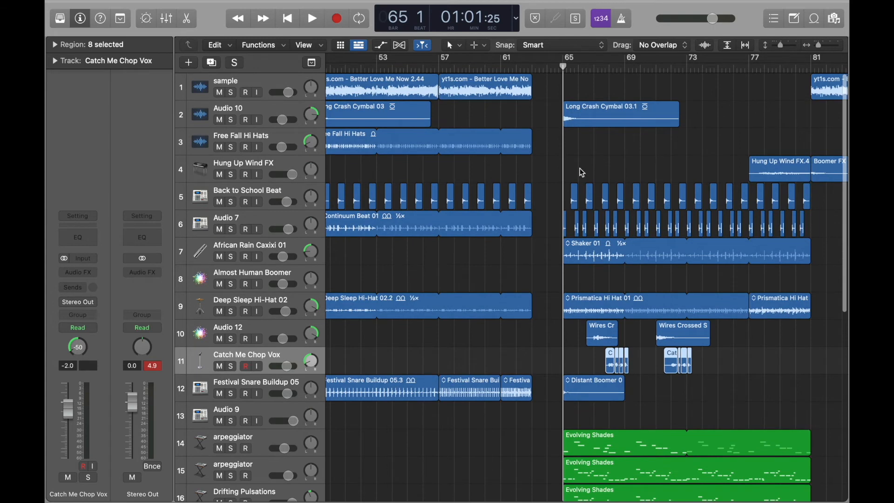
click(611, 115)
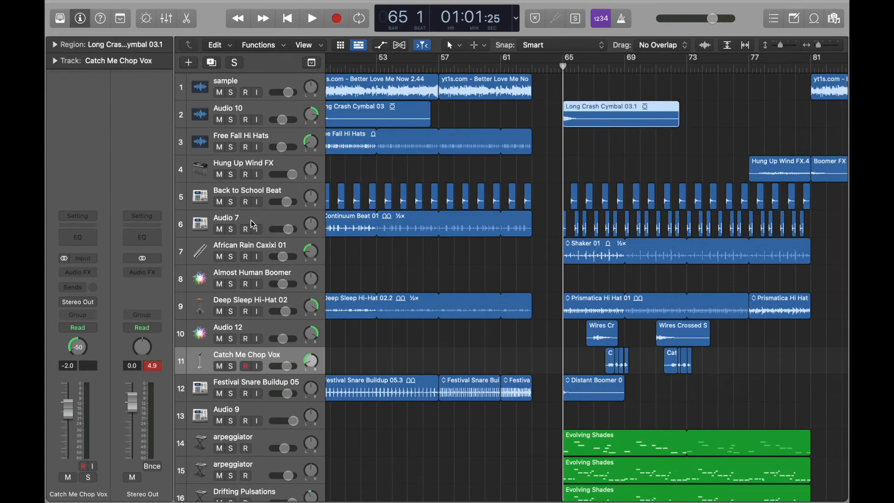
click(265, 244)
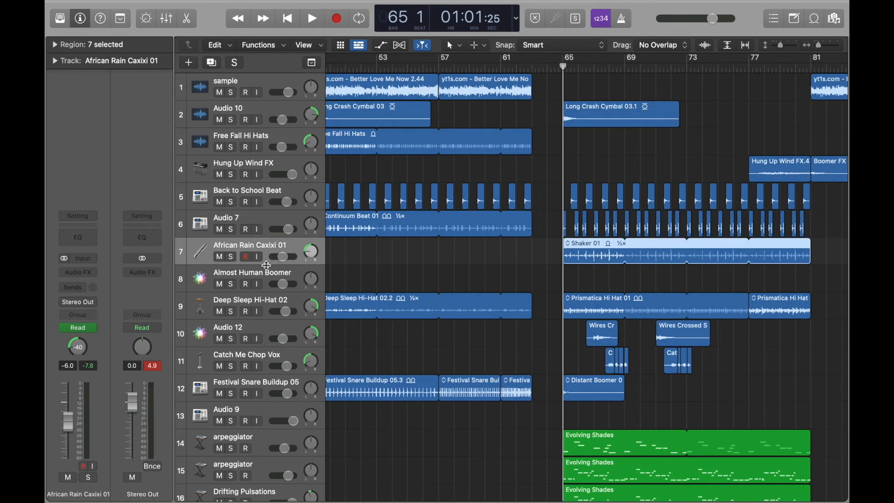
click(259, 304)
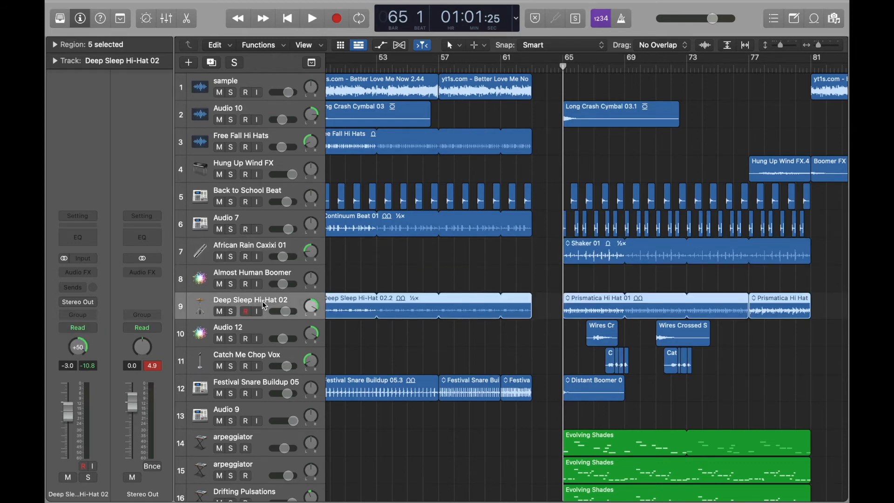
Step: Solo the arpeggiator track 14 and play its Evolving Shades region from bar 65
scroll(260, 307, down, 2)
scroll(269, 316, down, 2)
scroll(279, 317, down, 4)
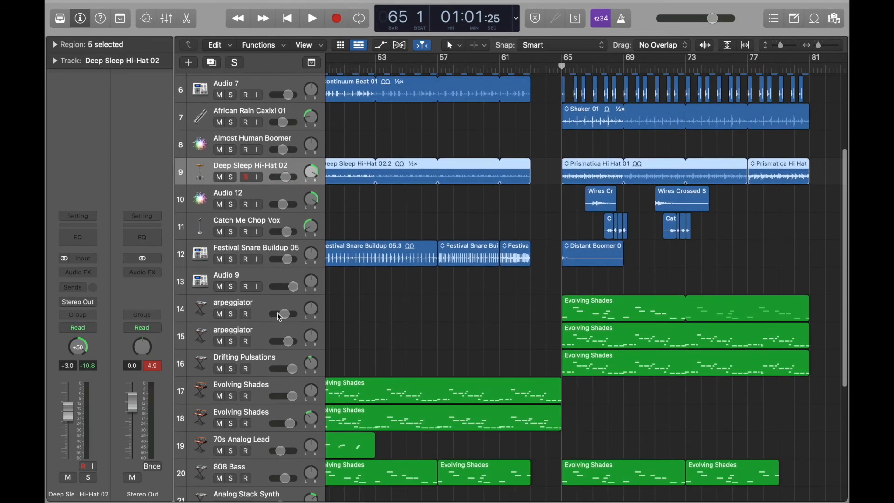
scroll(279, 318, down, 5)
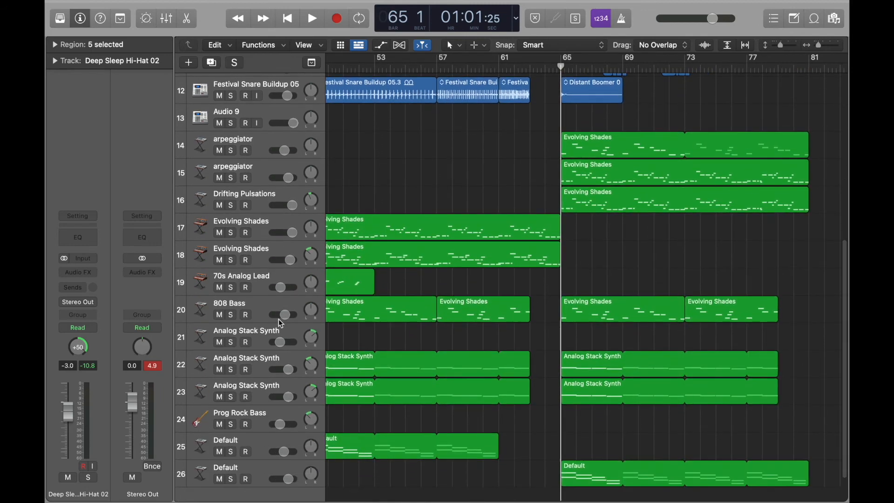
click(259, 129)
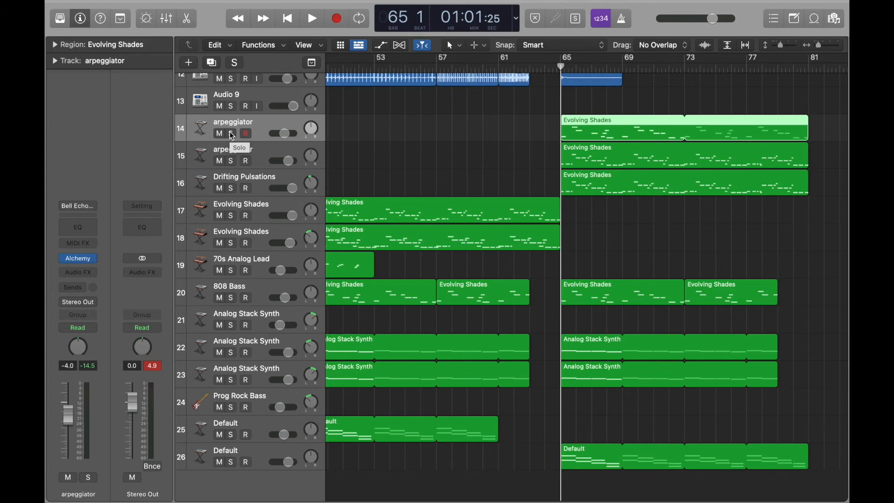
click(231, 136)
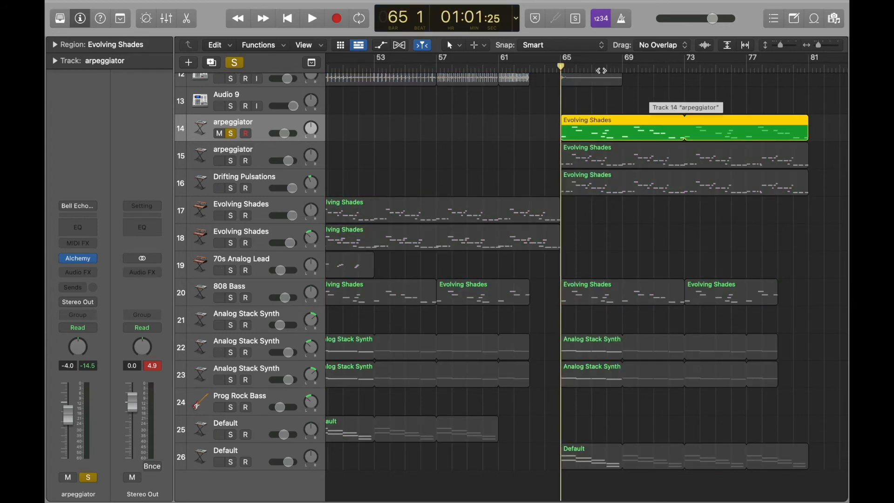
key(space)
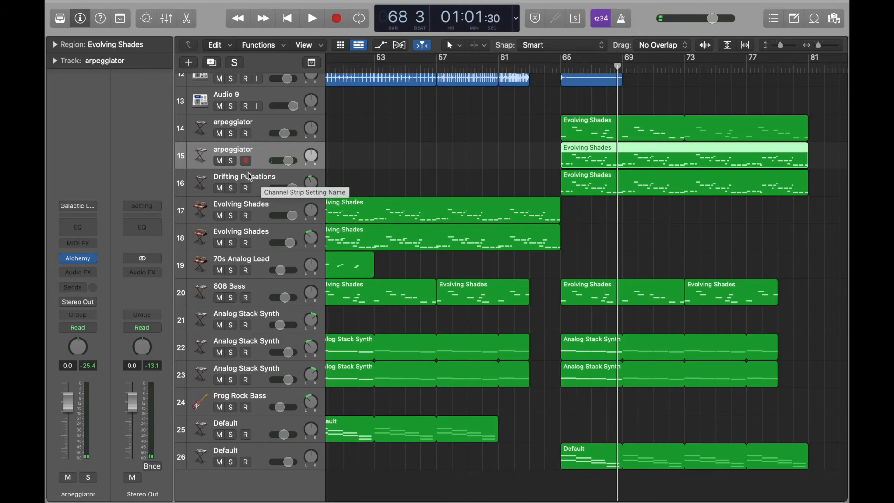
Step: Solo the arpeggiator track 15 and Drifting Pulsations, play them from bar 65, and add arpeggiator track 14 to the solo
click(231, 187)
click(231, 161)
click(562, 66)
key(space)
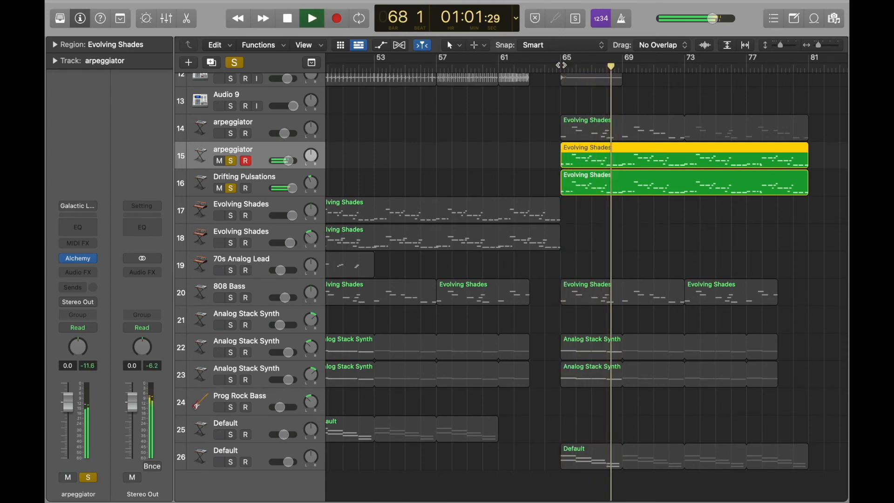
click(231, 133)
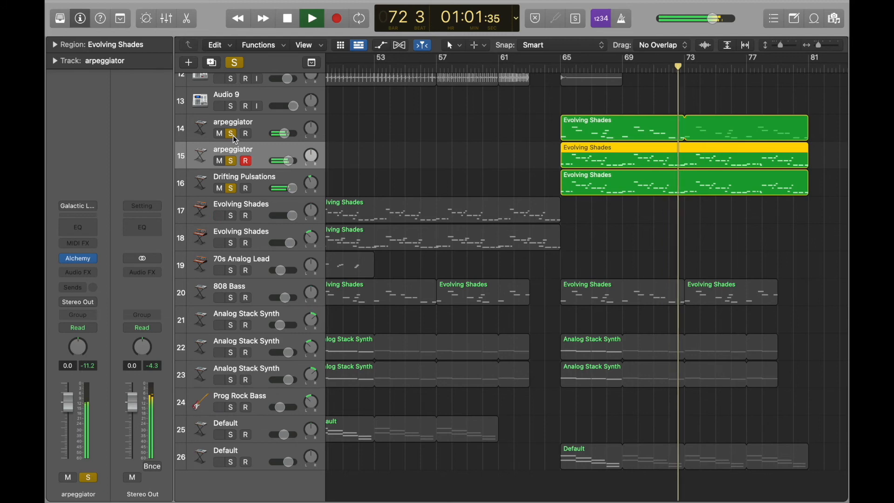
key(space)
Step: Select the 808 Bass track and the Analog Stack Synth tracks 22 and 23 in turn to view their regions from bar 65
click(281, 261)
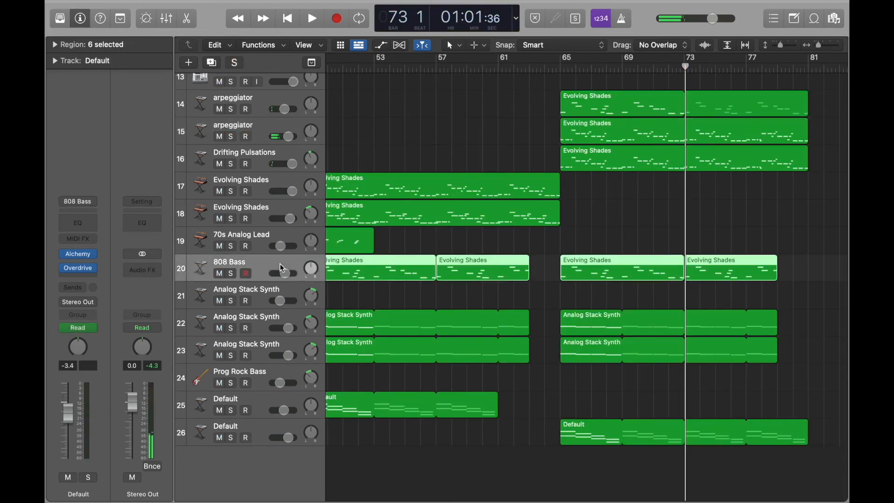
click(260, 320)
click(263, 348)
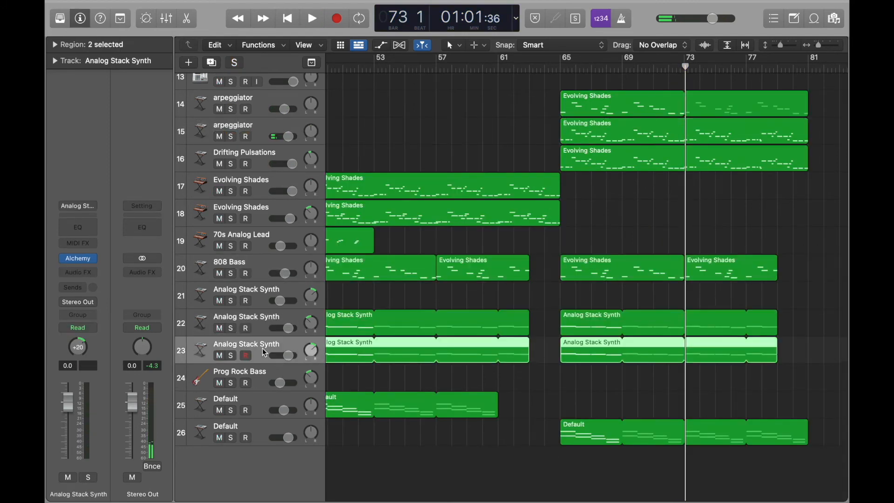
Step: Select and solo the Default track 26, play its region from bar 65, and clear the solo after stopping playback
click(275, 434)
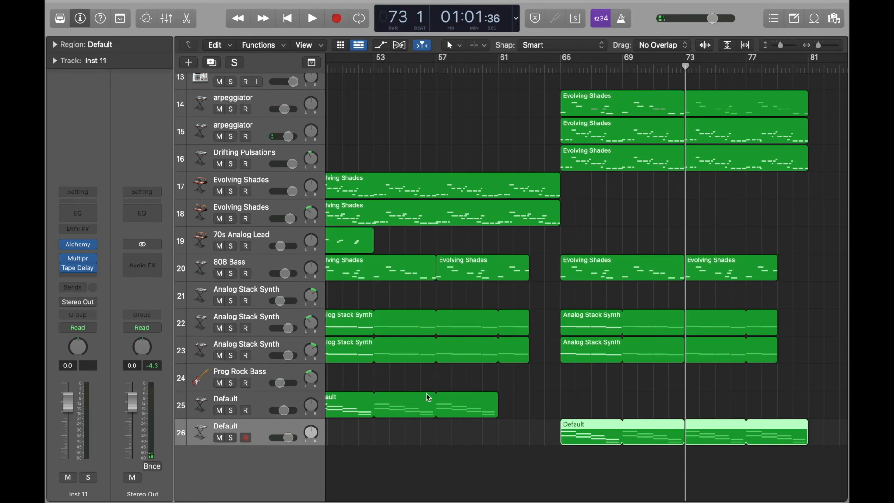
scroll(405, 412, left, 3)
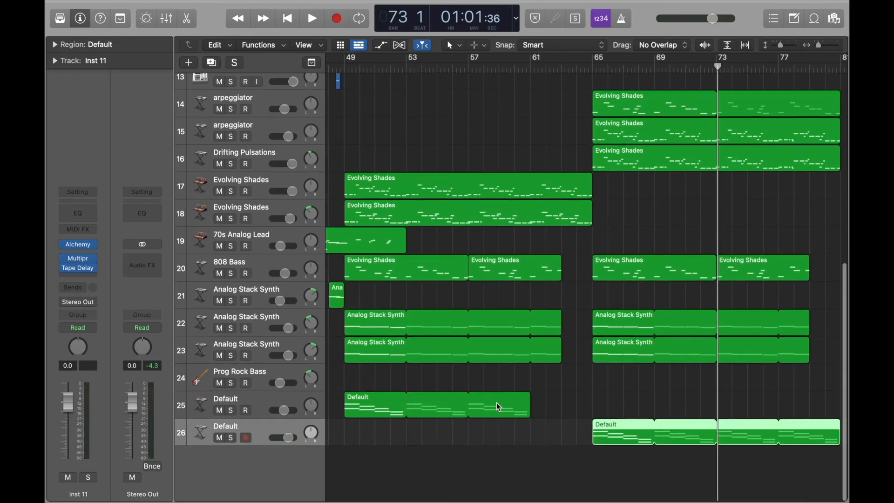
click(594, 67)
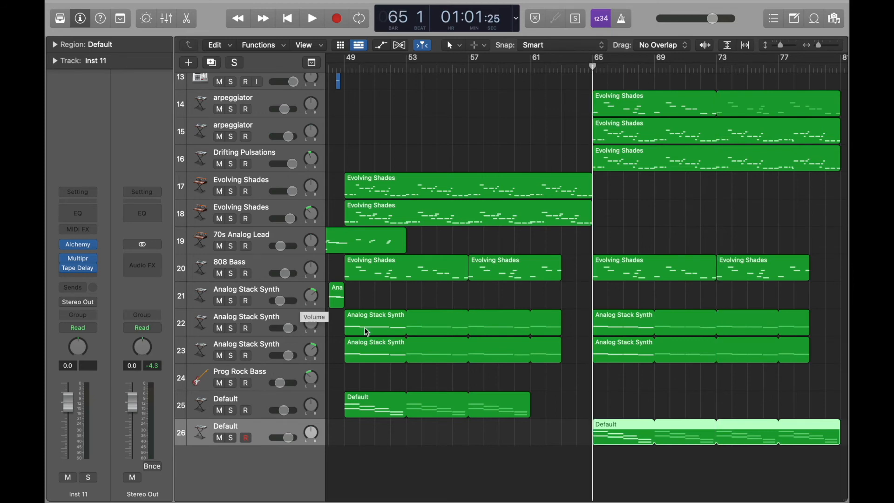
key(s)
key(space)
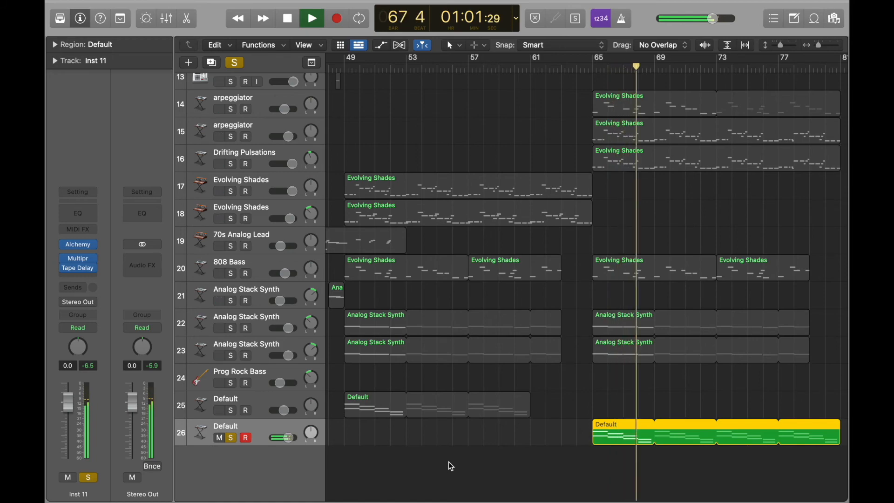
key(s)
key(space)
Step: Solo the Audio 12 track and play its Wires Crossed Synth FX regions, starting from bar 66 and skipping ahead to the second region
scroll(518, 334, up, 10)
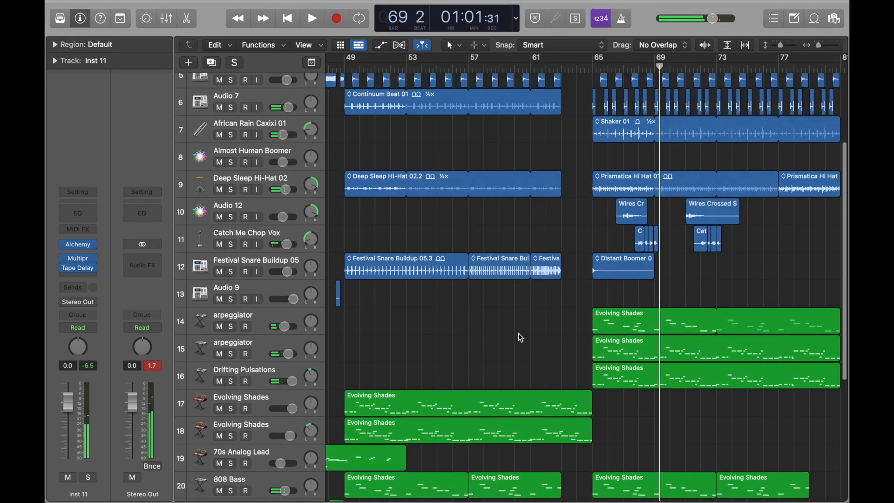
scroll(519, 326, down, 1)
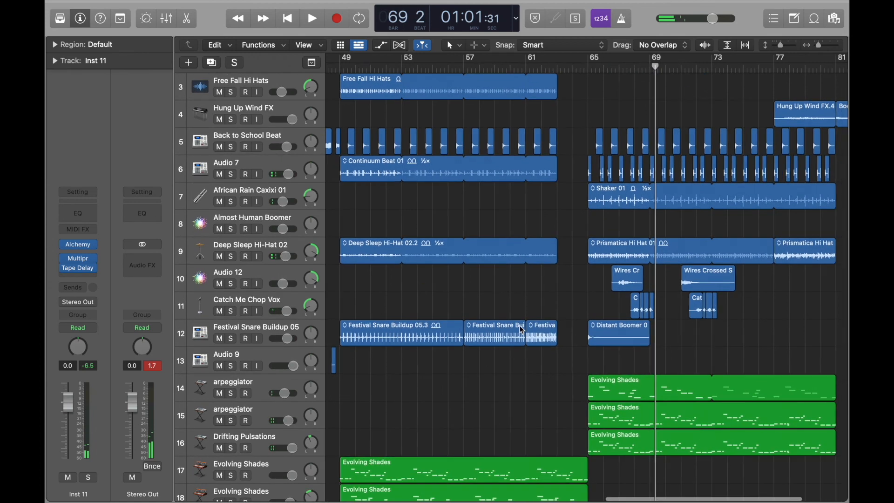
scroll(518, 325, right, 2)
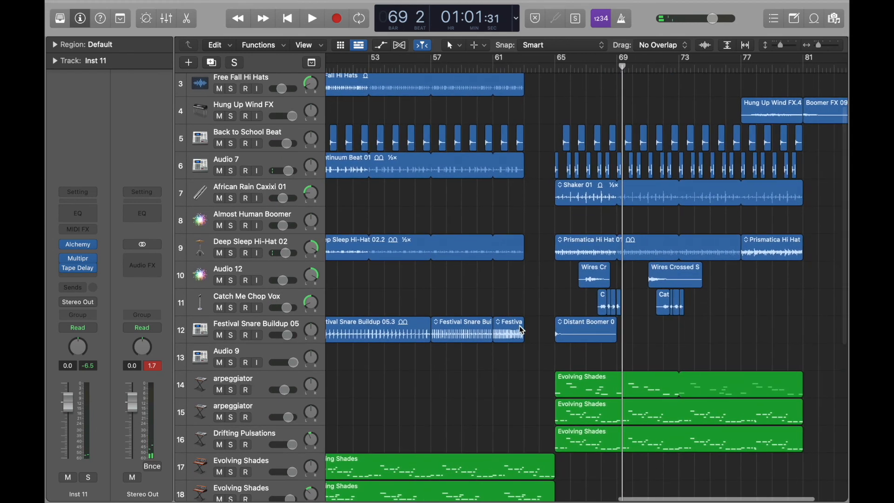
click(231, 280)
click(572, 68)
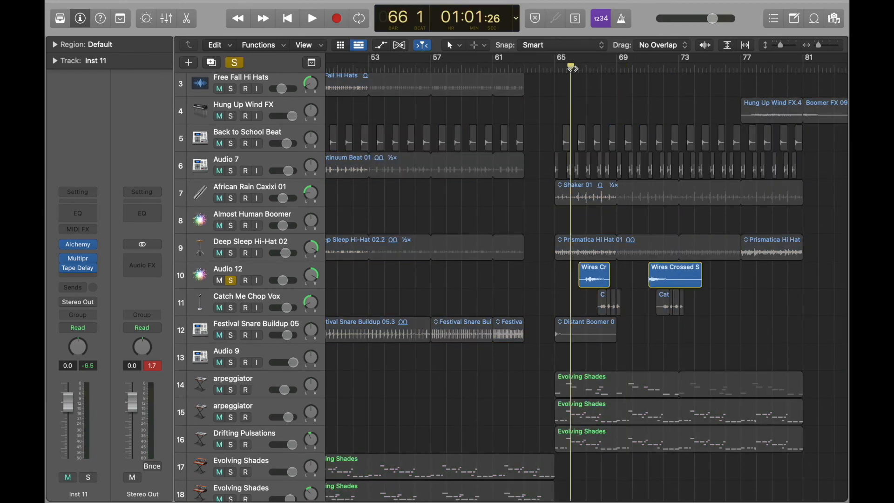
key(space)
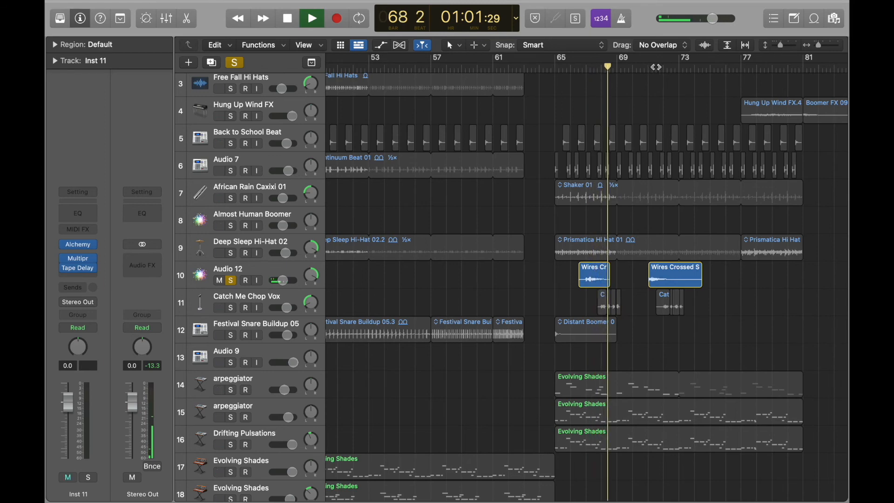
click(655, 67)
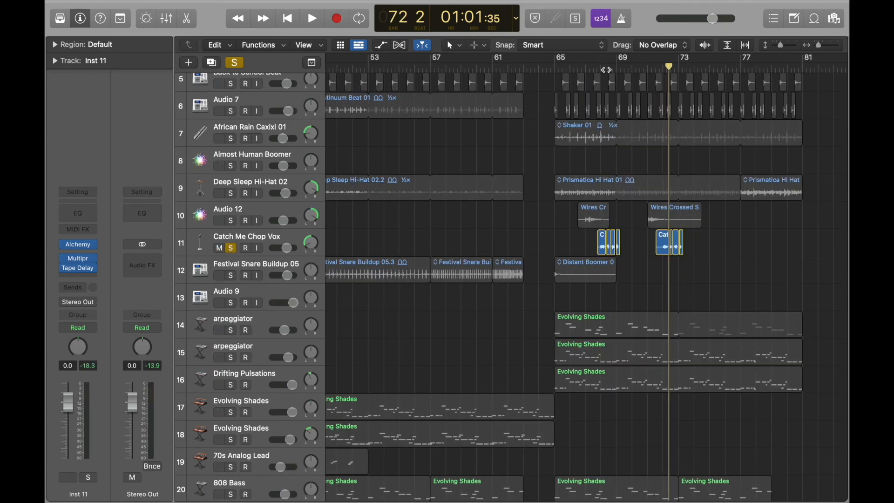
Step: Play the soloed Catch Me Chop Vox track from bar 68, skipping ahead to its second group of chopped regions
click(601, 68)
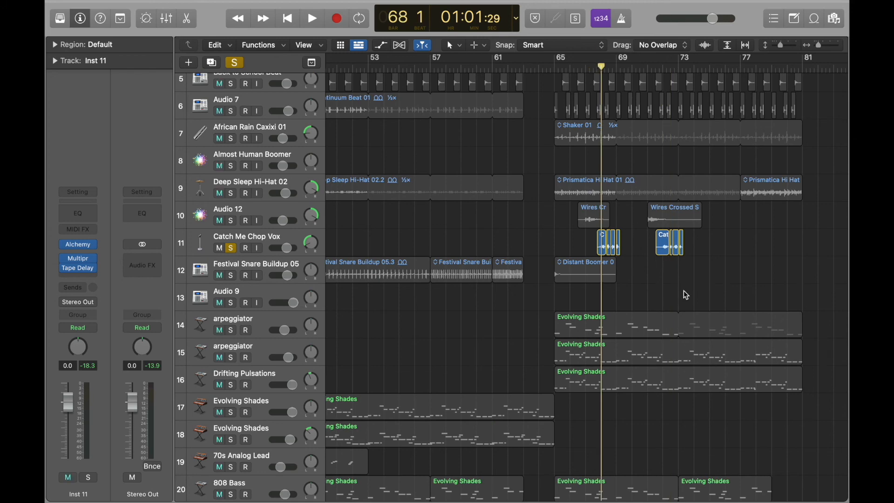
key(super+Right)
key(super+Right)
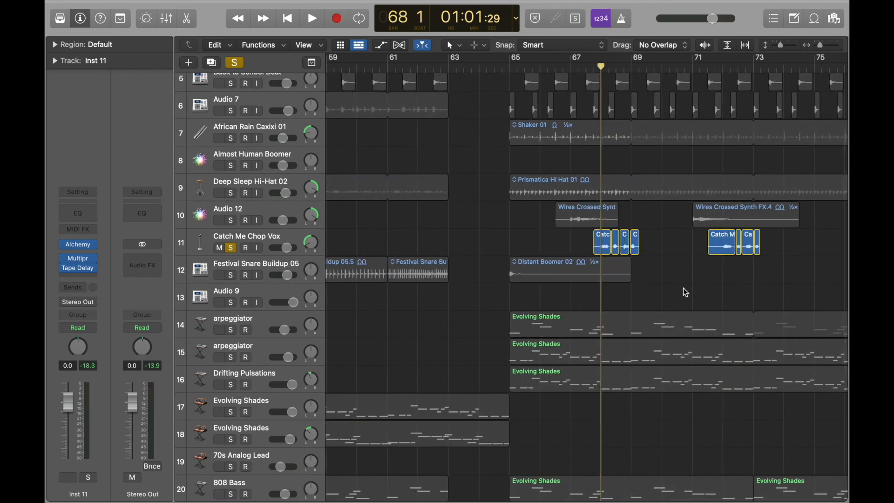
key(space)
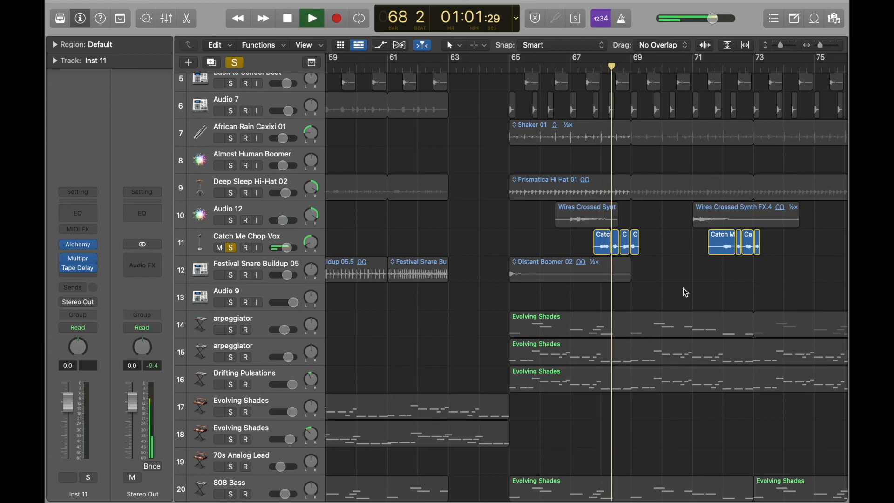
click(725, 66)
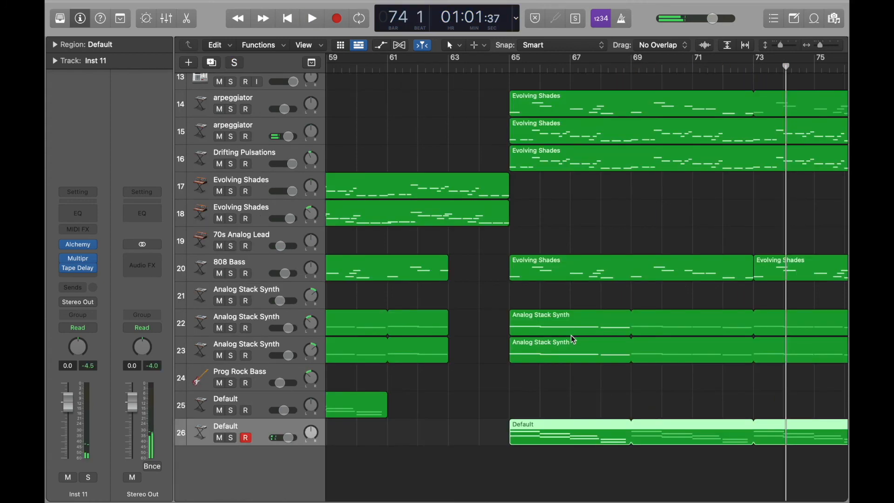
Step: Move the playhead to bar 81 and examine the sample and Boomer FX 09.4 regions in the closing section
scroll(570, 335, up, 5)
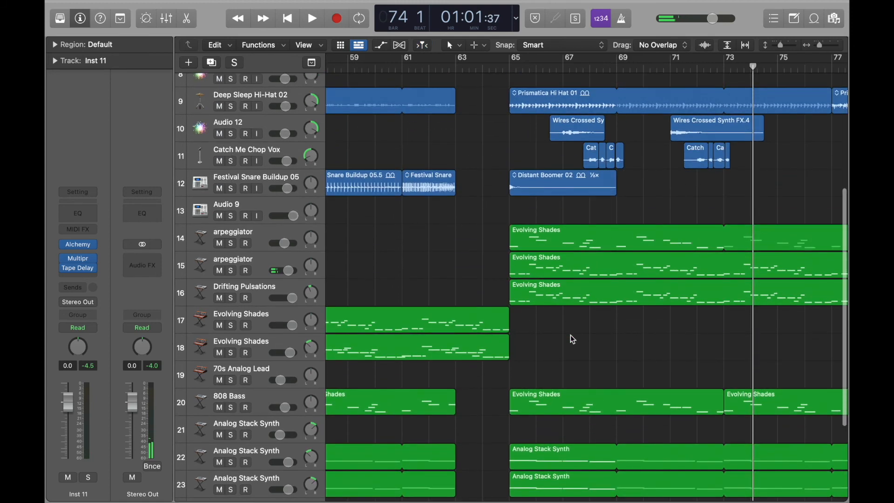
key(super+Left)
key(super+Left)
scroll(664, 171, up, 4)
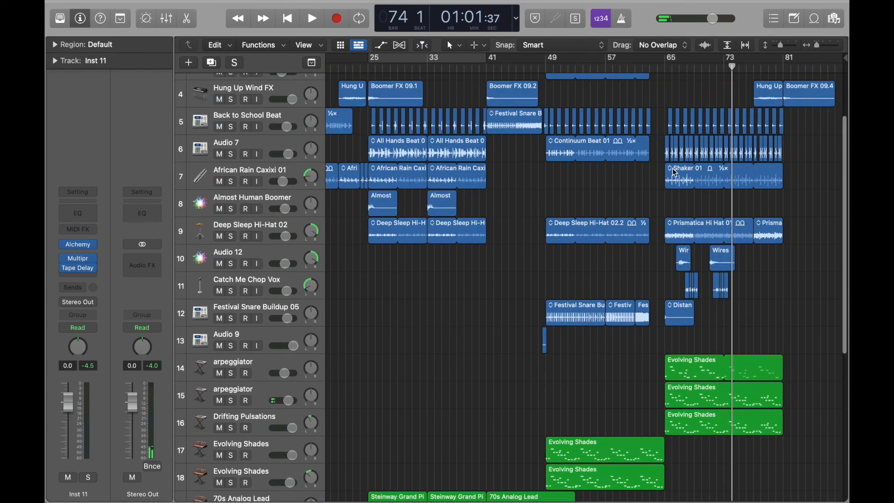
click(784, 68)
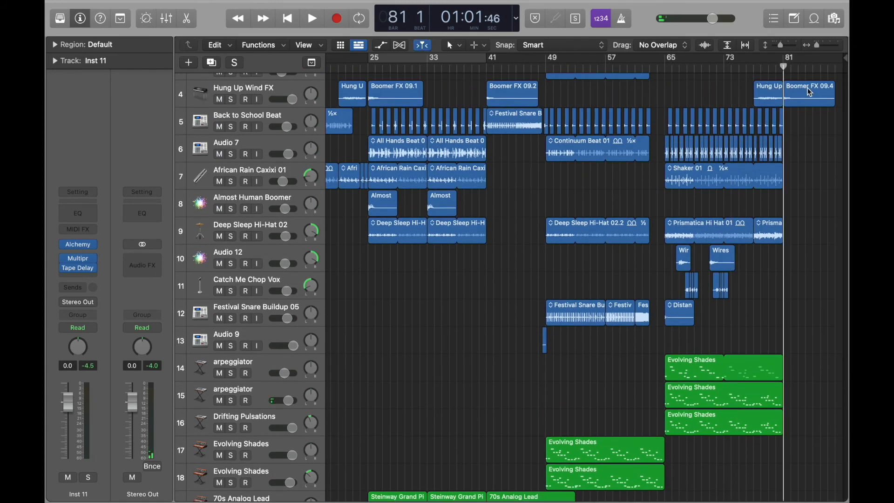
key(super+Right)
key(super+Right)
key(super+Right)
key(super+Right)
scroll(808, 90, up, 4)
scroll(808, 91, right, 5)
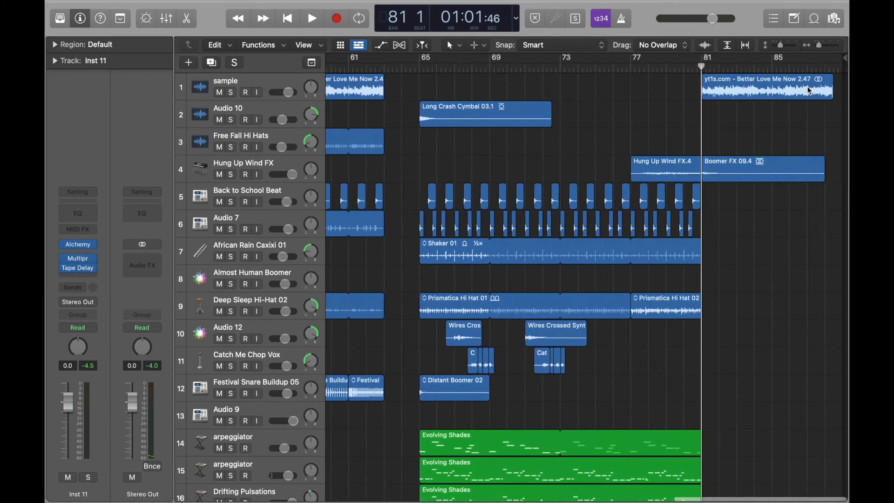
Step: Select the sample region at bar 81, view its High Cut Freq automation, and return to an overview of the whole arrangement
click(724, 91)
key(ctrl+period)
key(a)
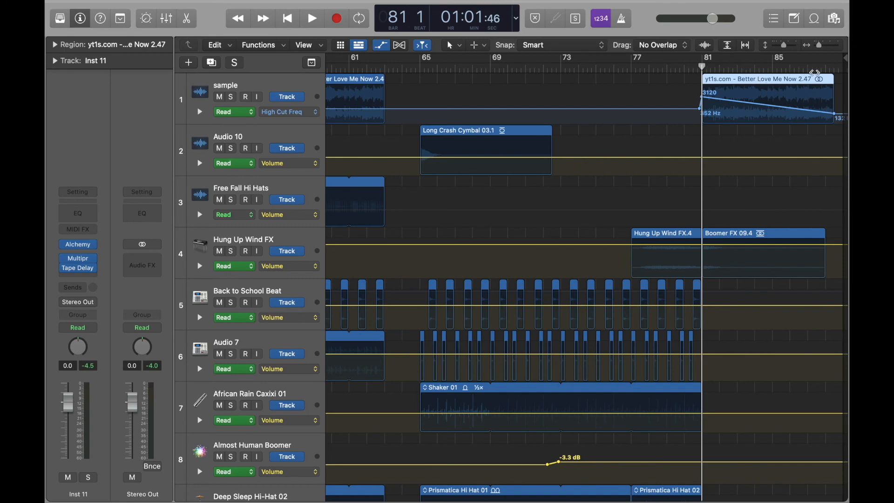
key(z)
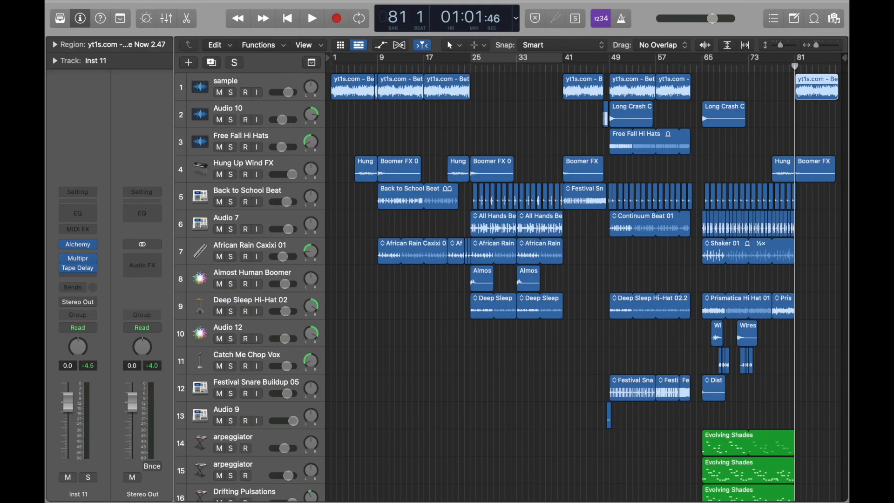